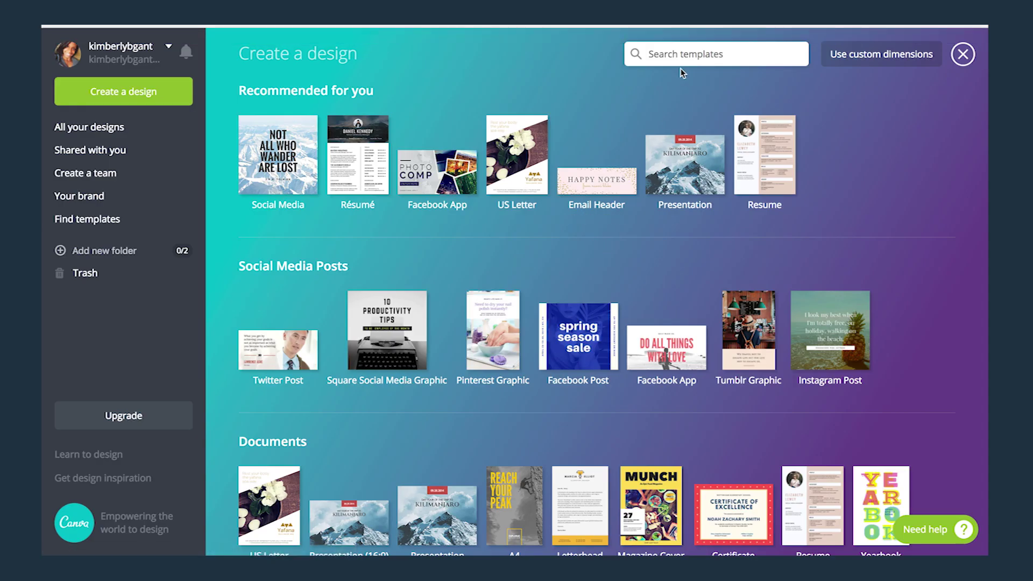
Search the template library for "instagram story templates".
{"action": "left_click", "coordinate": [700, 62]}
{"action": "type", "text": "instag"}
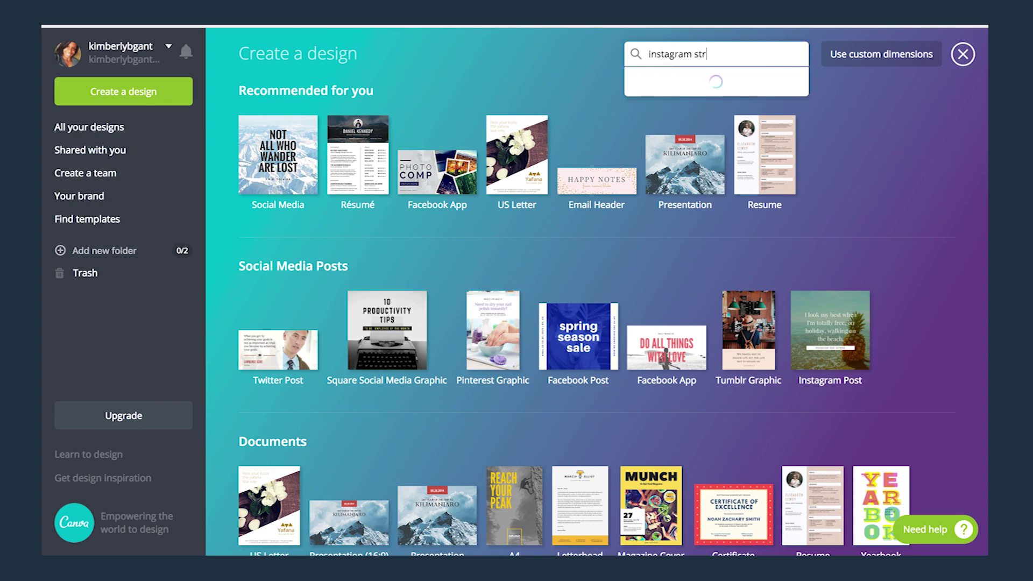
{"action": "type", "text": "ram story templates"}
{"action": "key", "text": "Return"}
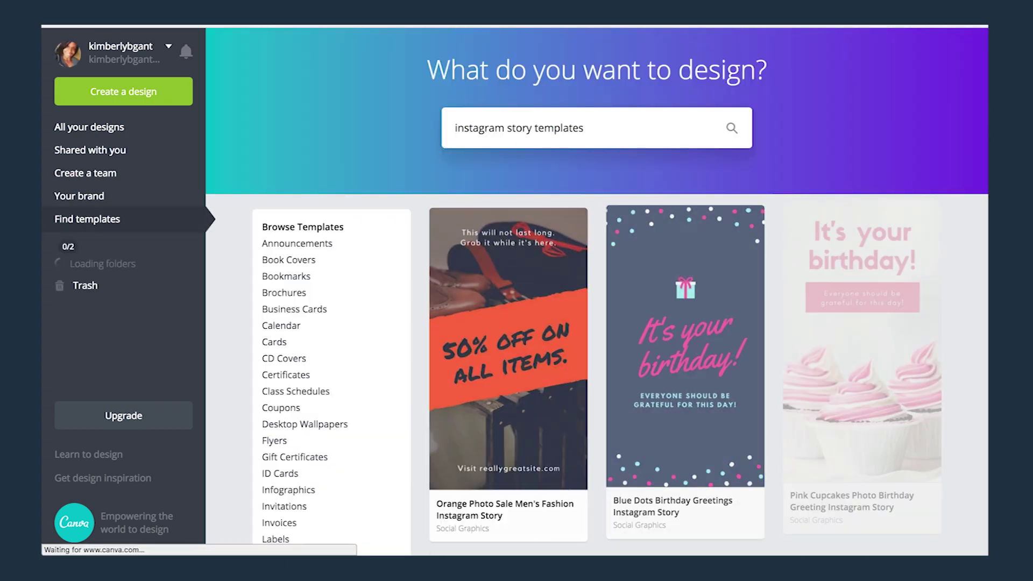
Browse the results and open the Pink & Pastel Blue Cute Sale Kids' Fashion Instagram Story template for editing.
{"action": "scroll", "coordinate": [759, 249], "scroll_direction": "down", "scroll_amount": 15}
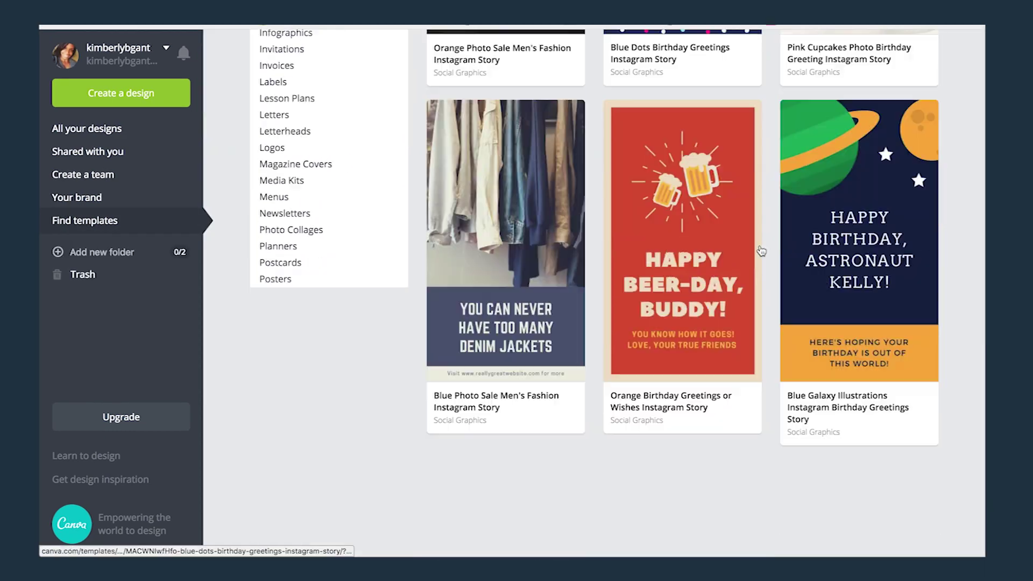
{"action": "scroll", "coordinate": [760, 250], "scroll_direction": "up", "scroll_amount": 13}
{"action": "scroll", "coordinate": [760, 250], "scroll_direction": "down", "scroll_amount": 18}
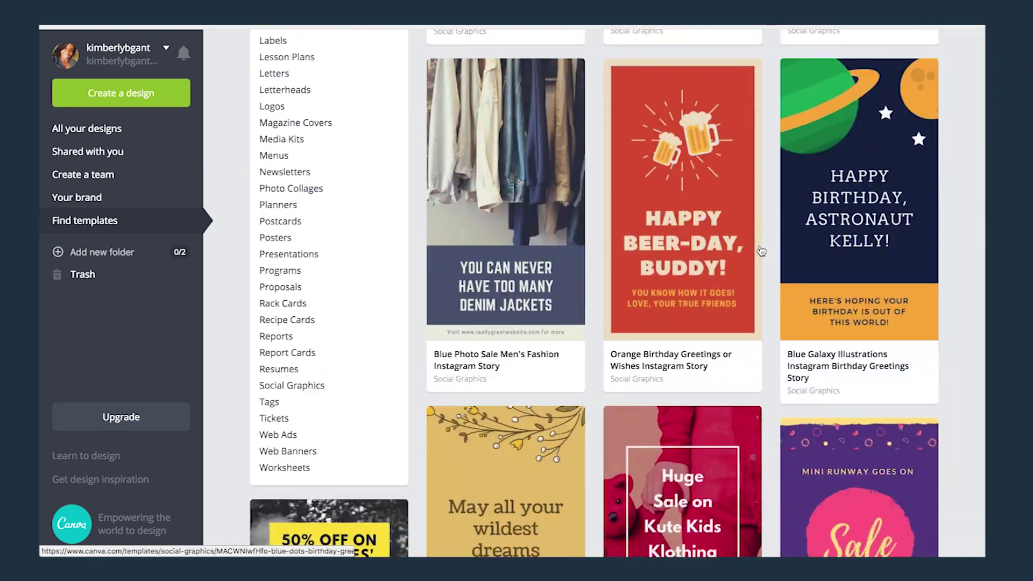
{"action": "scroll", "coordinate": [760, 250], "scroll_direction": "down", "scroll_amount": 15}
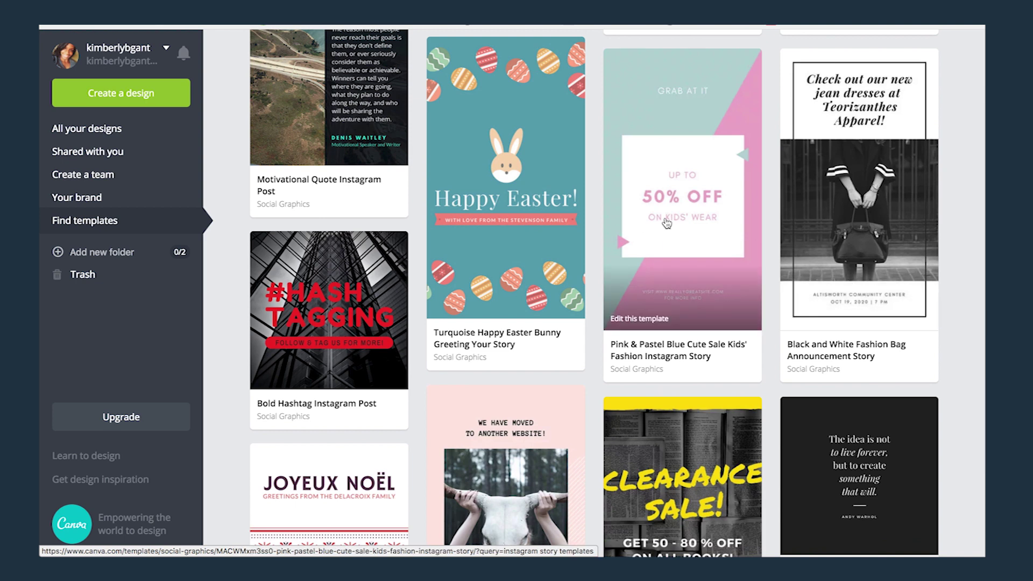
{"action": "left_click", "coordinate": [664, 224]}
{"action": "left_click", "coordinate": [809, 62]}
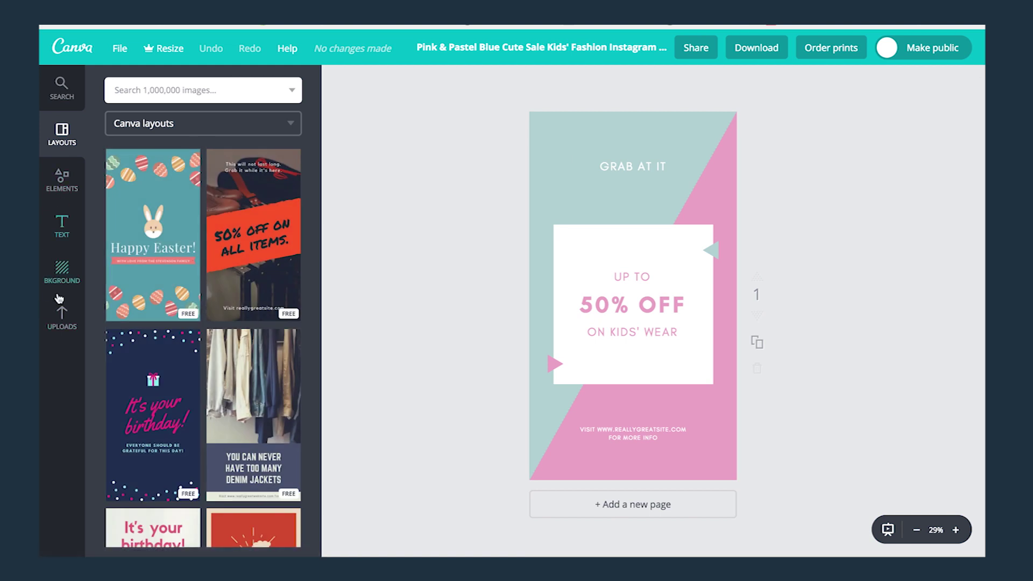
Add the custom pink F48FA0 to the document colors through the background color options.
{"action": "left_click", "coordinate": [63, 266]}
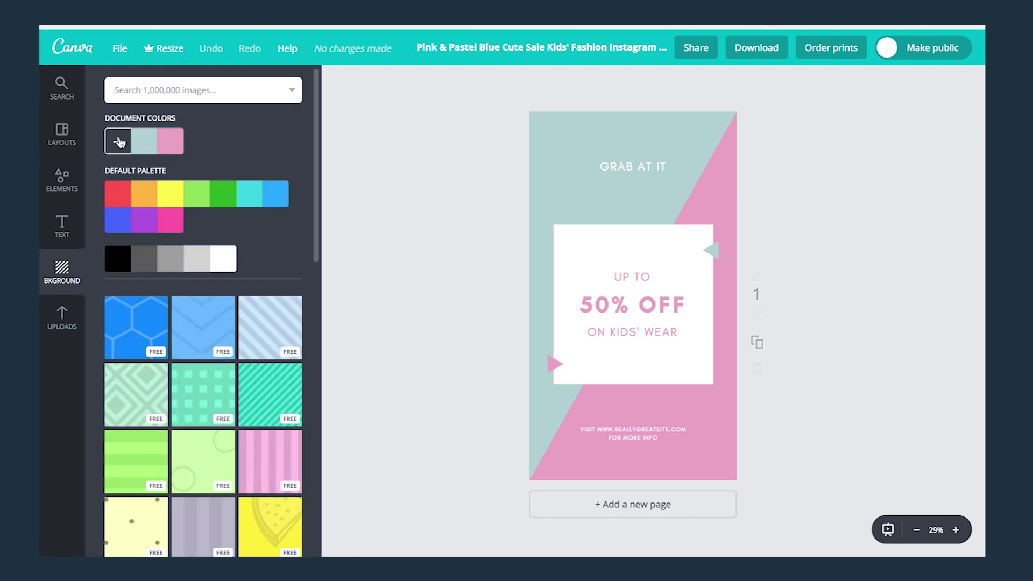
{"action": "left_click", "coordinate": [118, 142]}
{"action": "double_click", "coordinate": [218, 319]}
{"action": "type", "text": "F48FA0"}
{"action": "key", "text": "Return"}
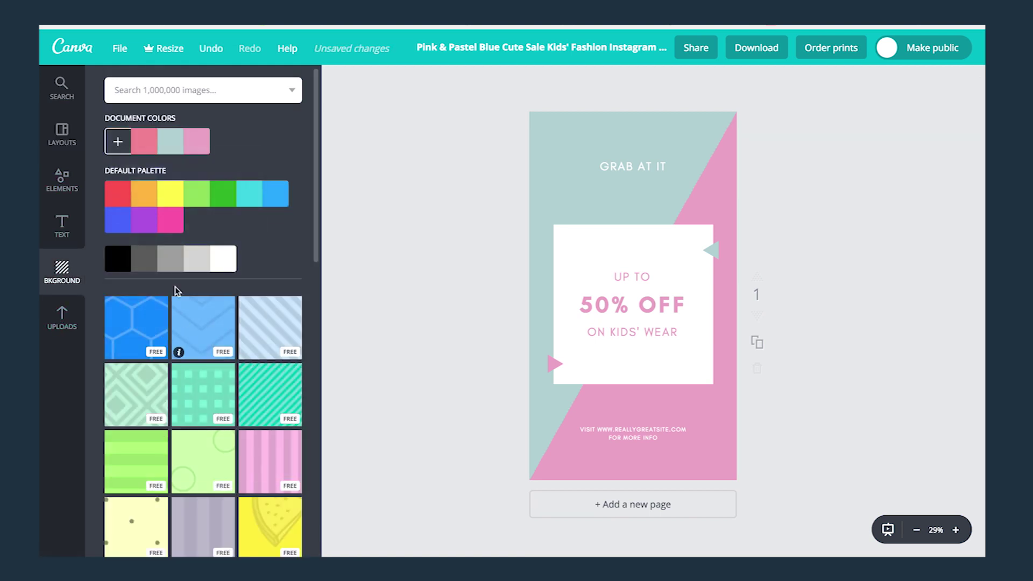
Add two more custom document colors with the codes 1c3041 and 506d6d.
{"action": "left_click", "coordinate": [118, 142]}
{"action": "type", "text": "1c3041"}
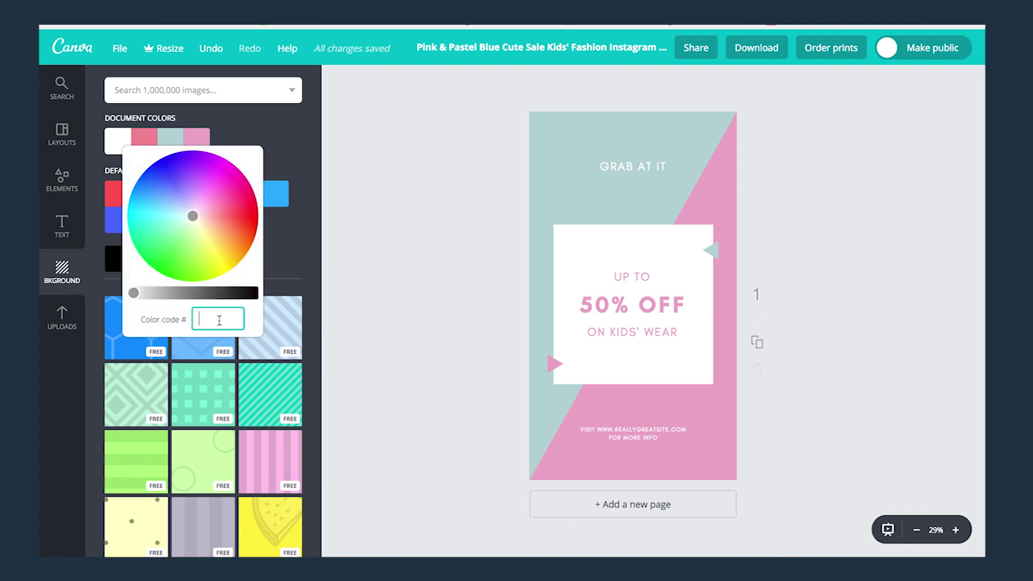
{"action": "left_click_drag", "start_coordinate": [237, 320], "coordinate": [167, 323]}
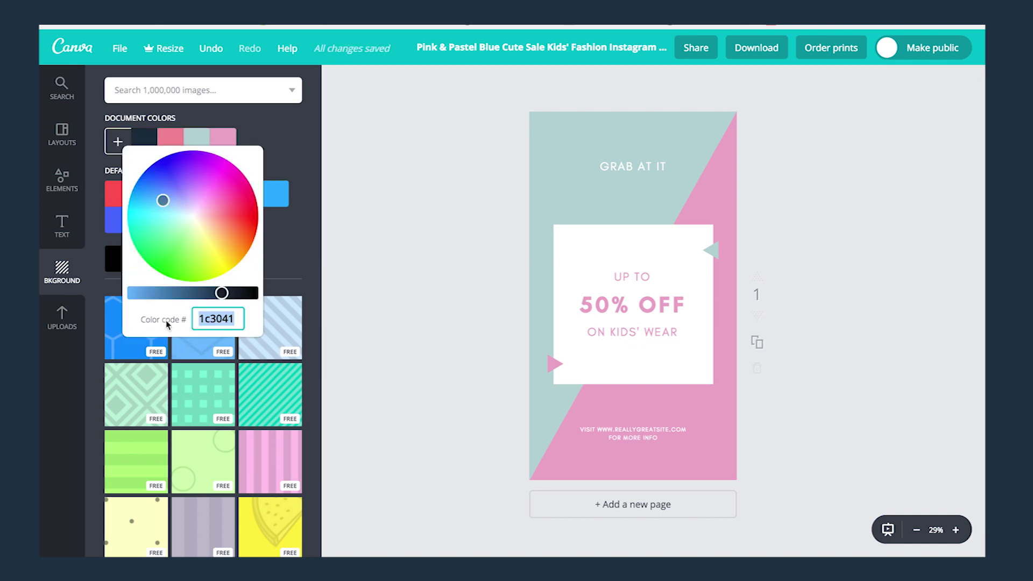
{"action": "type", "text": "506d6d"}
Recolor the pastel blue diagonal half of the story with the custom pink, after trying the dark navy on it.
{"action": "left_click", "coordinate": [572, 148]}
{"action": "left_click", "coordinate": [336, 79]}
{"action": "left_click", "coordinate": [397, 143]}
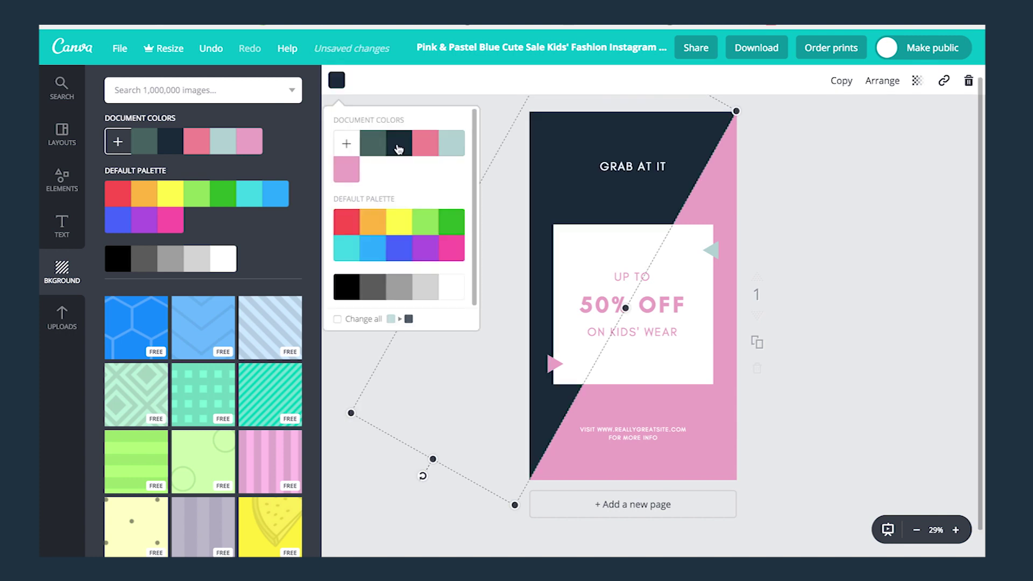
{"action": "left_click", "coordinate": [336, 79]}
{"action": "left_click", "coordinate": [425, 144]}
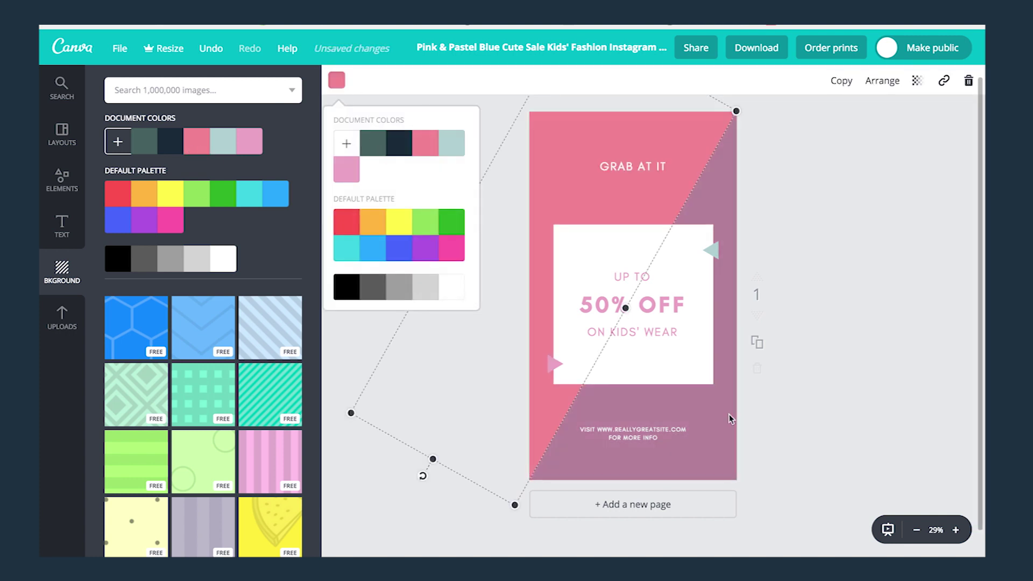
Recolor the lower-right diagonal half of the story with the custom dark navy.
{"action": "left_click", "coordinate": [722, 441]}
{"action": "left_click", "coordinate": [622, 404]}
{"action": "left_click", "coordinate": [336, 79]}
{"action": "left_click", "coordinate": [403, 141]}
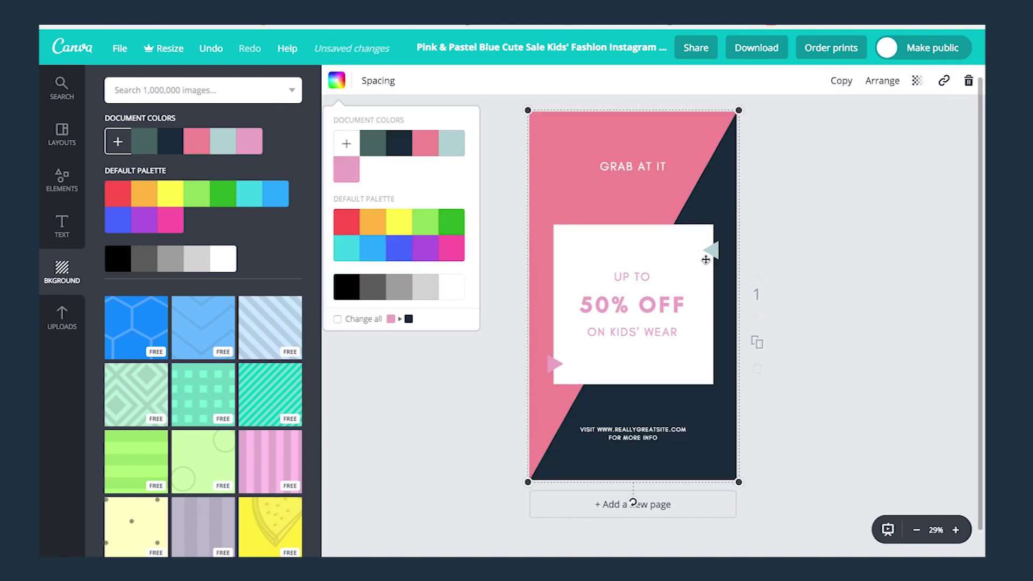
Recolor both small triangles at the edges of the white box with the custom dark green.
{"action": "left_click", "coordinate": [707, 254]}
{"action": "left_click", "coordinate": [373, 144]}
{"action": "left_click", "coordinate": [554, 364]}
{"action": "left_click", "coordinate": [373, 144]}
Delete the "UP TO", "50% OFF" and "ON KIDS' WEAR" text lines from the white box.
{"action": "left_click", "coordinate": [621, 273]}
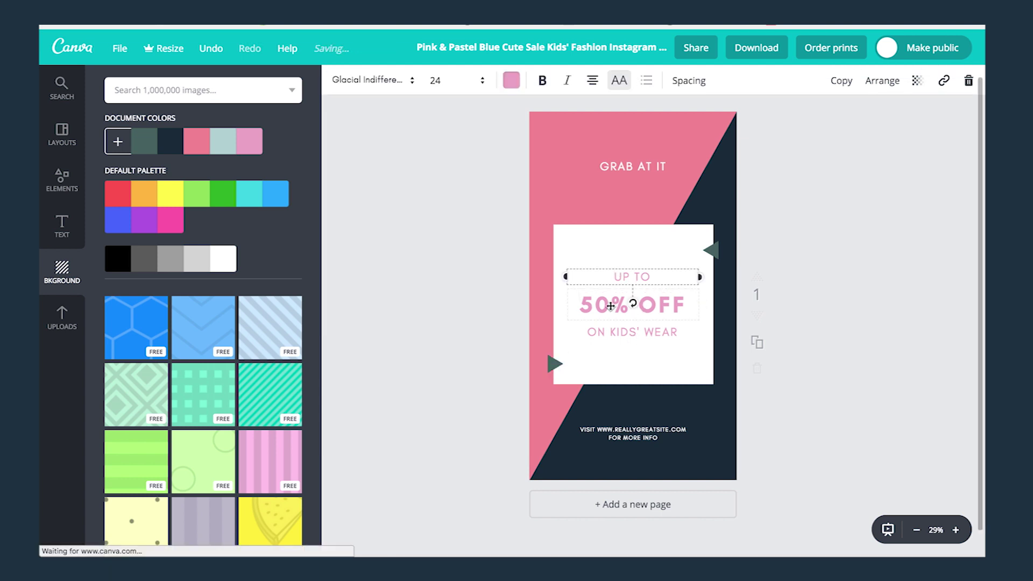
{"action": "left_click", "coordinate": [627, 303]}
{"action": "key", "text": "Delete"}
{"action": "left_click", "coordinate": [624, 279]}
{"action": "key", "text": "Delete"}
{"action": "left_click", "coordinate": [614, 336]}
{"action": "key", "text": "Delete"}
Move the "GRAB AT IT" heading higher and title the design "IG Story Template 1".
{"action": "left_click_drag", "start_coordinate": [628, 175], "coordinate": [628, 155]}
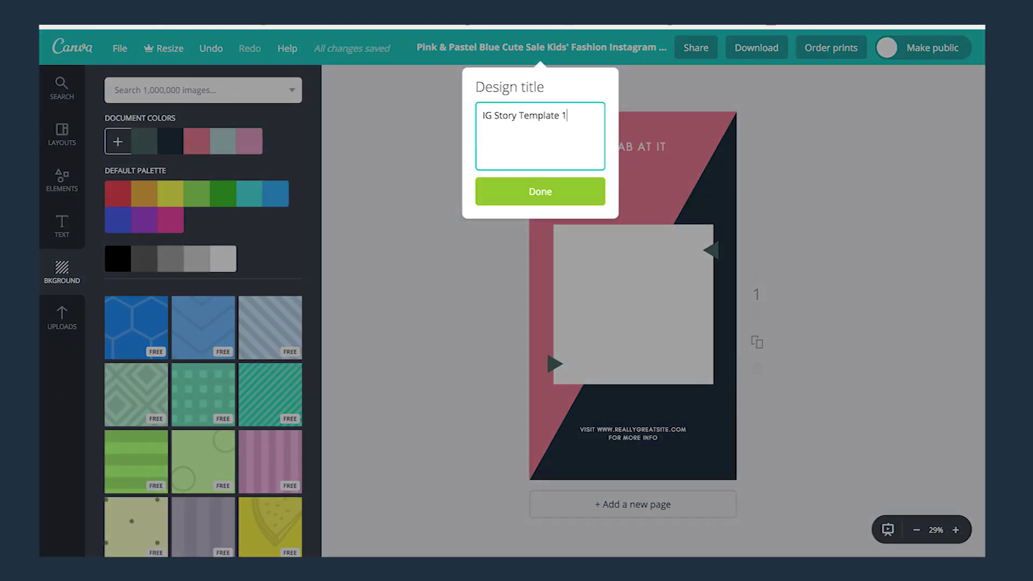
{"action": "left_click", "coordinate": [539, 192]}
Move the heading up and the footer text down, and stretch the white box vertically to fill the space between them.
{"action": "left_click", "coordinate": [633, 242]}
{"action": "left_click_drag", "start_coordinate": [632, 147], "coordinate": [632, 138]}
{"action": "left_click", "coordinate": [633, 237]}
{"action": "left_click_drag", "start_coordinate": [633, 225], "coordinate": [633, 156]}
{"action": "left_click_drag", "start_coordinate": [629, 433], "coordinate": [630, 453]}
{"action": "left_click", "coordinate": [633, 371]}
{"action": "left_click_drag", "start_coordinate": [633, 384], "coordinate": [633, 430]}
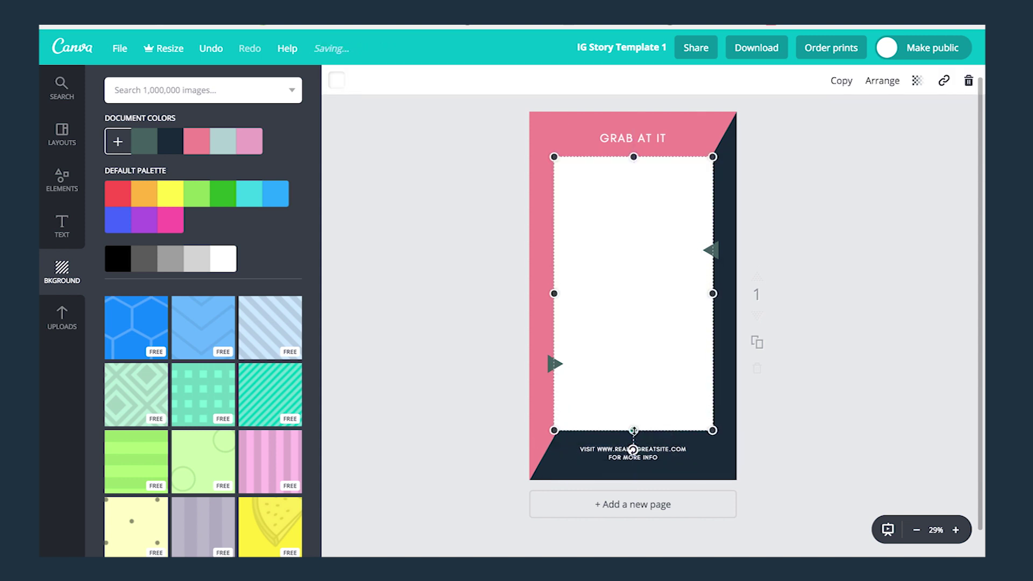
Move the two small green triangles near the white box's upper-right and lower-left corners.
{"action": "left_click_drag", "start_coordinate": [717, 251], "coordinate": [722, 197]}
{"action": "left_click_drag", "start_coordinate": [566, 377], "coordinate": [558, 414]}
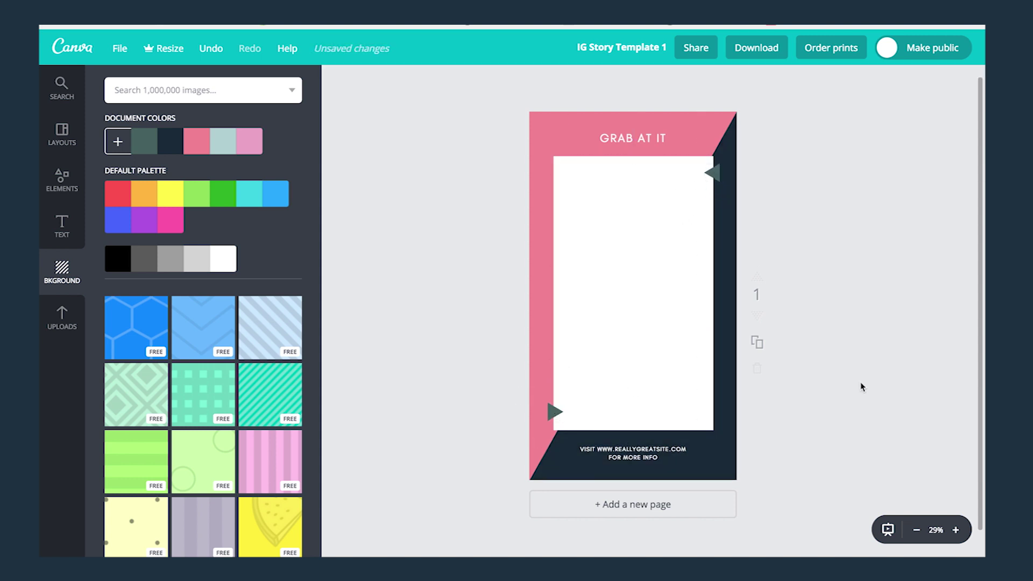
Replace the footer text with "CREATED BY" plus the creator's social media handle and set it in Bebas Neue.
{"action": "triple_click", "coordinate": [640, 450]}
{"action": "type", "text": "CREATED BY @ALLTHATISKIM"}
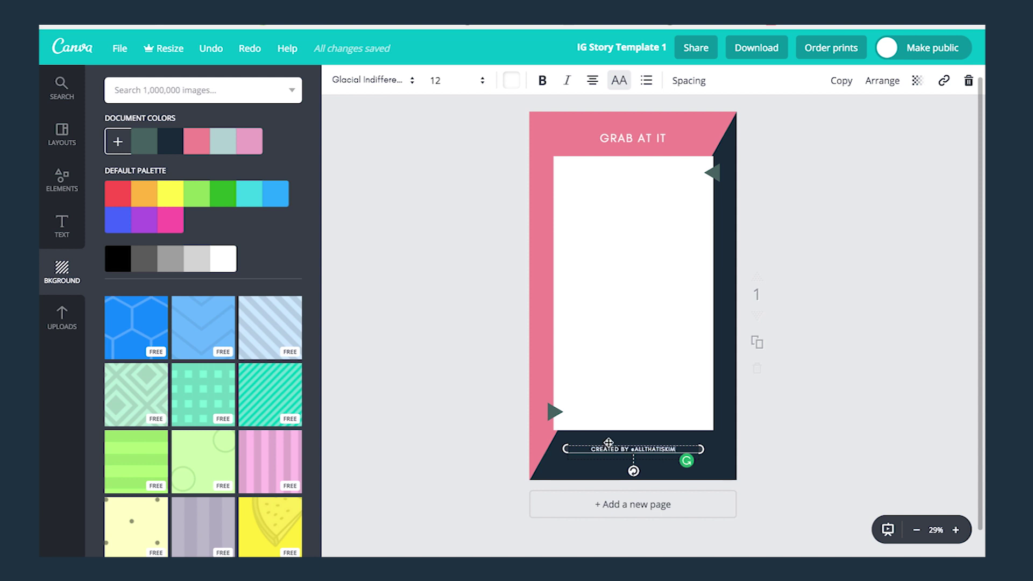
{"action": "key", "text": "ctrl+a"}
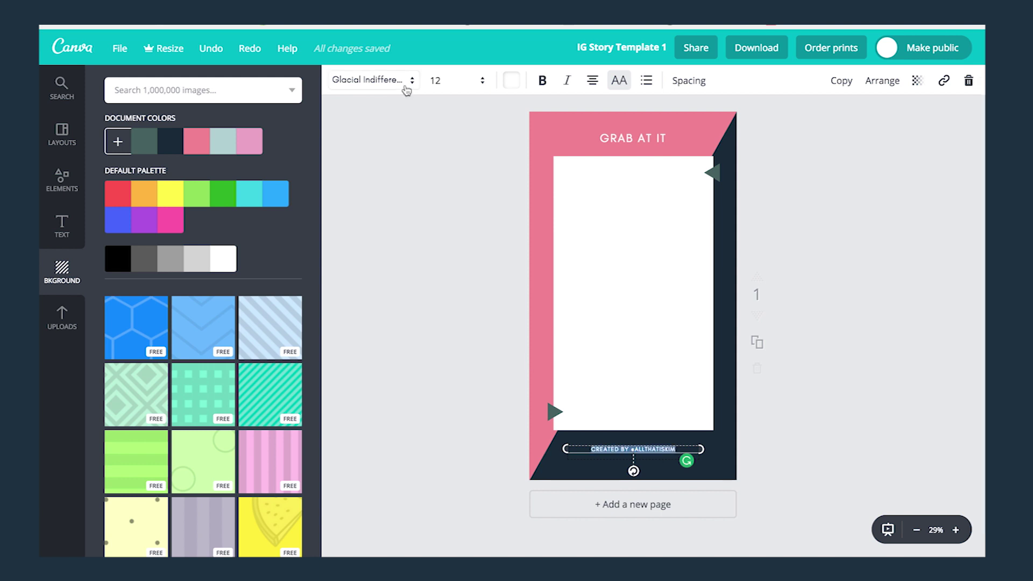
{"action": "left_click", "coordinate": [371, 79]}
{"action": "left_click", "coordinate": [392, 180]}
Increase the footer credit's text size to 21.
{"action": "left_click", "coordinate": [439, 80]}
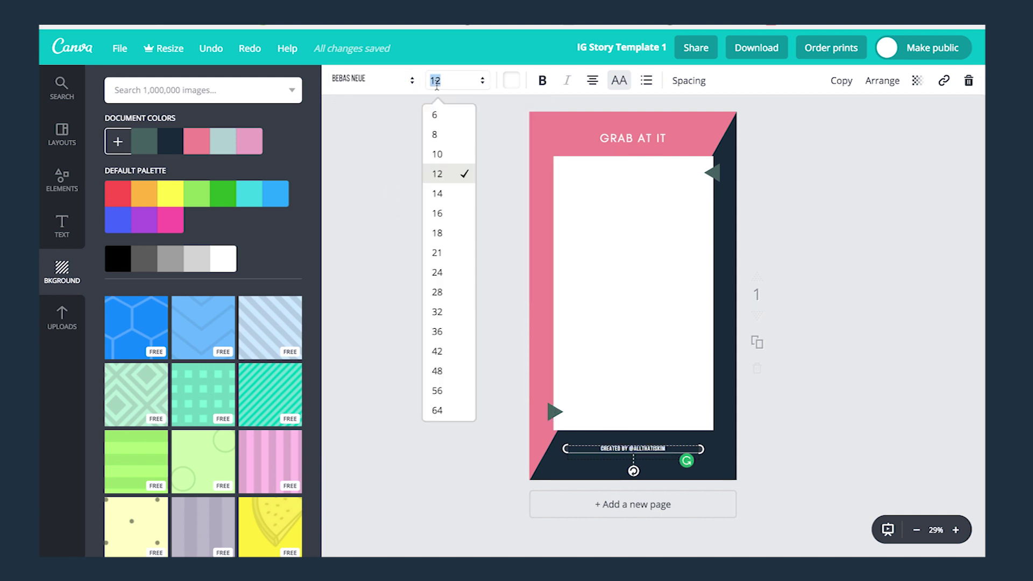
{"action": "left_click", "coordinate": [438, 214]}
{"action": "left_click", "coordinate": [438, 83]}
{"action": "left_click", "coordinate": [442, 232]}
{"action": "left_click", "coordinate": [463, 83]}
{"action": "left_click", "coordinate": [451, 258]}
Set the heading above the white box in Bebas Neue and give it a larger text size.
{"action": "left_click", "coordinate": [635, 137]}
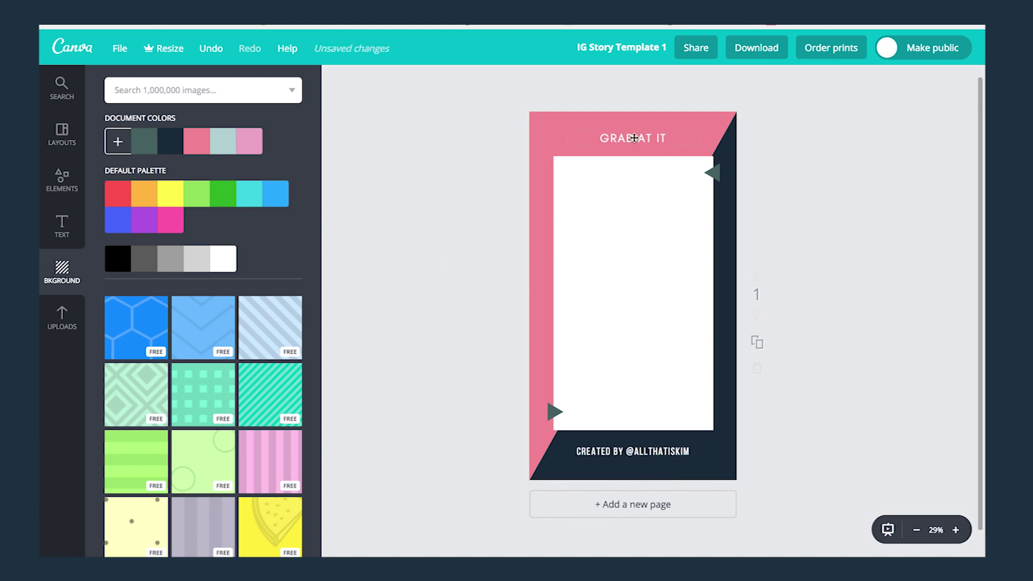
{"action": "key", "text": "ctrl+a"}
{"action": "left_click", "coordinate": [393, 82]}
{"action": "left_click", "coordinate": [371, 137]}
{"action": "left_click", "coordinate": [460, 81]}
{"action": "left_click", "coordinate": [442, 290]}
{"action": "left_click", "coordinate": [553, 414]}
{"action": "left_click", "coordinate": [400, 106]}
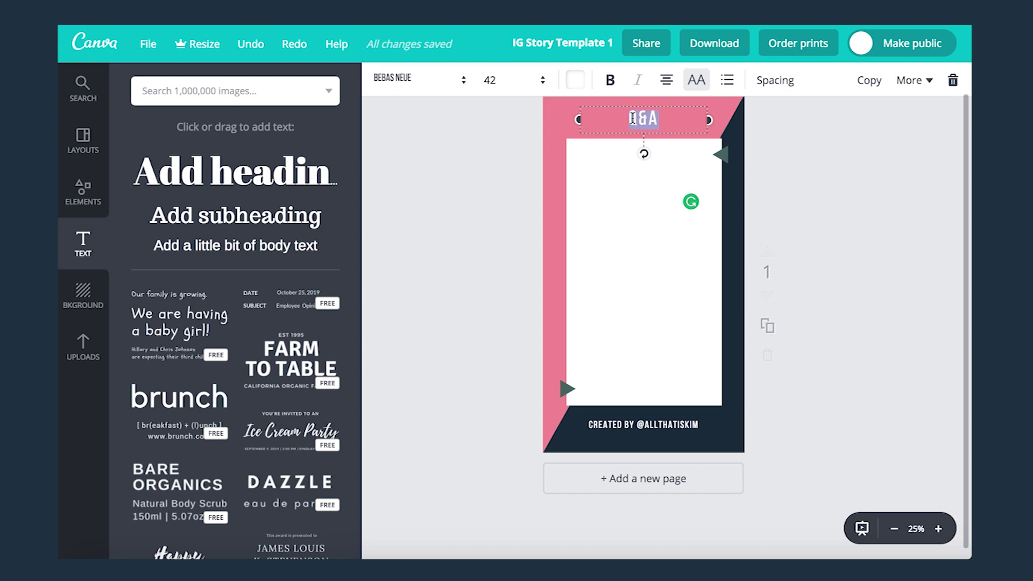
Change the heading to "WOULD YOU RATHER.." at size 28 and move it down slightly toward the white box.
{"action": "type", "text": "LD YOU RATHER"}
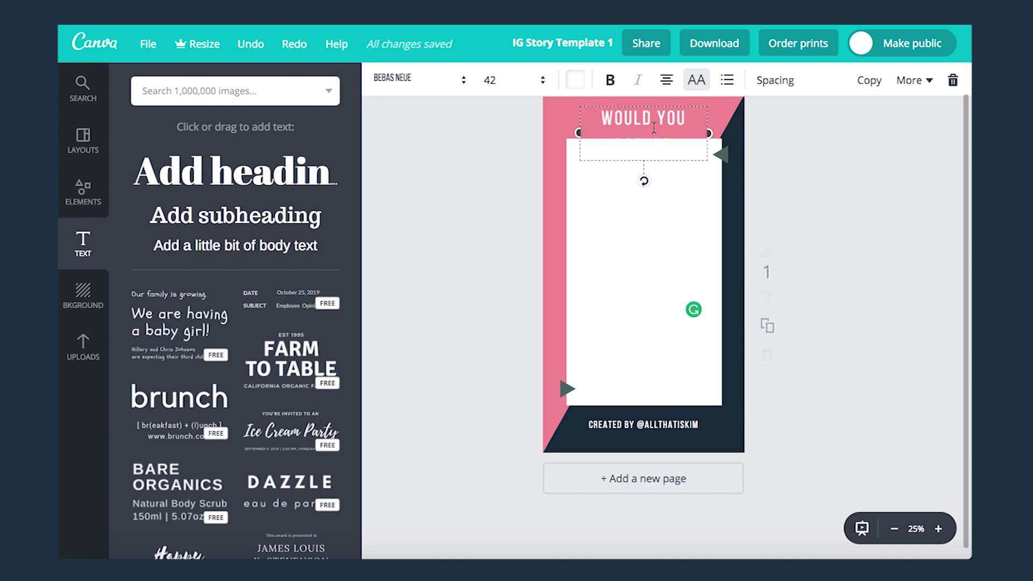
{"action": "left_click", "coordinate": [500, 80]}
{"action": "left_click", "coordinate": [500, 210]}
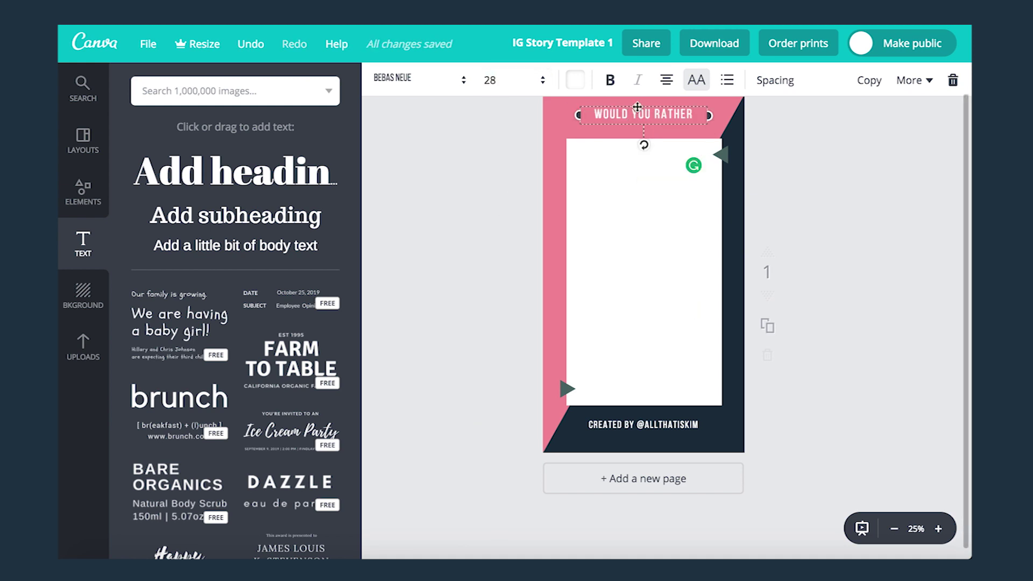
{"action": "type", "text": ".."}
{"action": "left_click_drag", "start_coordinate": [672, 104], "coordinate": [673, 119]}
Add a body text box inside the white box and set its font to Bebas Neue.
{"action": "left_click", "coordinate": [665, 182]}
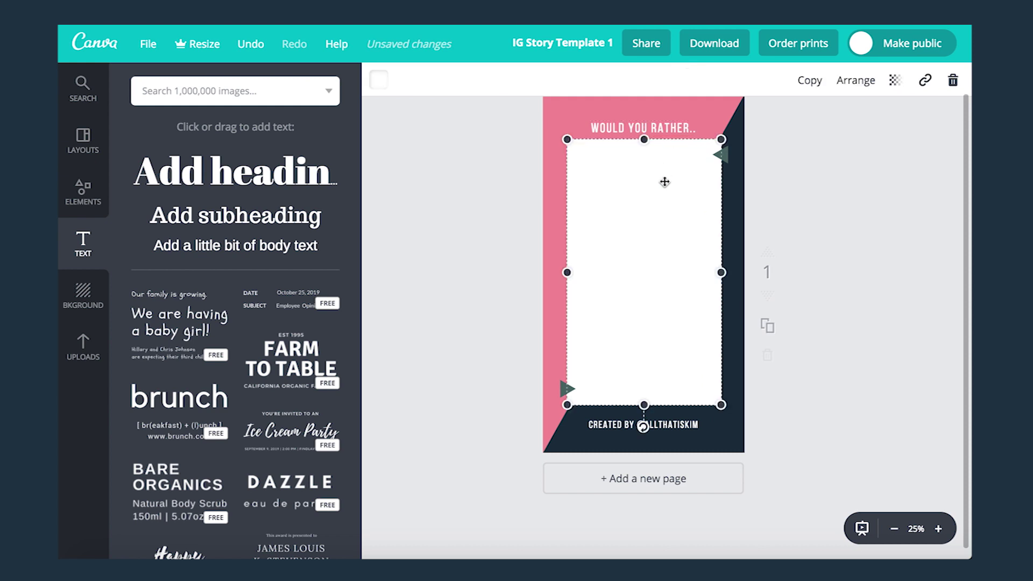
{"action": "left_click", "coordinate": [221, 246]}
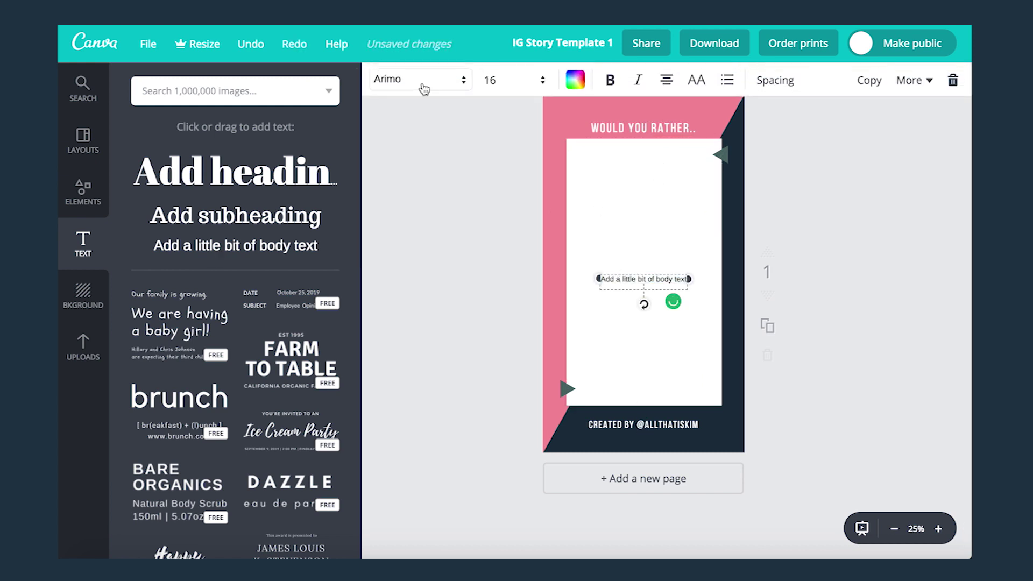
{"action": "left_click", "coordinate": [422, 80]}
{"action": "left_click", "coordinate": [481, 169]}
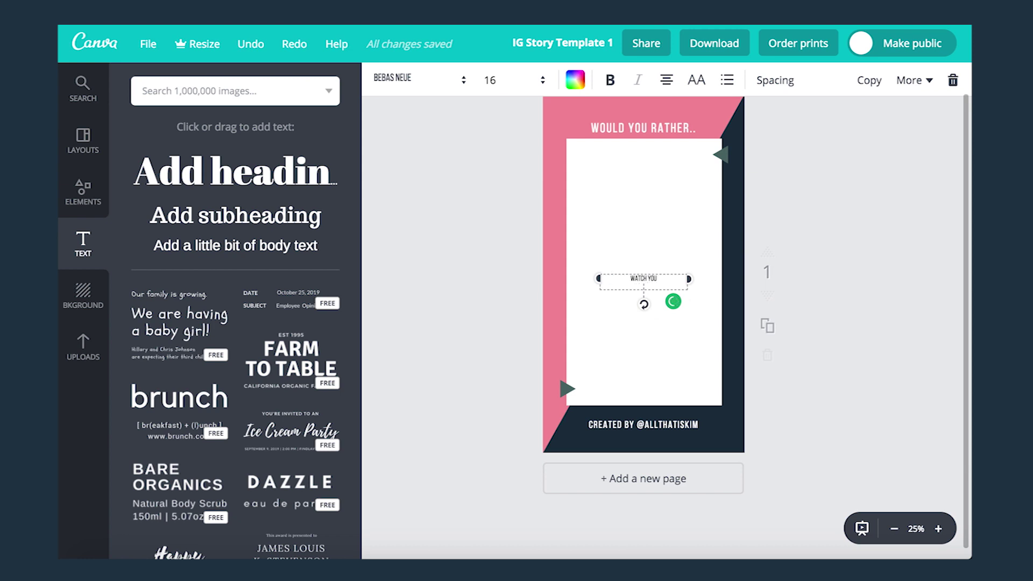
Enter the options "WATCH YOUTUBE", "CHECK EMAILS" and "GET SLOW, FREE INTERNET" in the body text, separated by blank lines.
{"action": "key", "text": "Return"}
{"action": "key", "text": "Return"}
{"action": "type", "text": "CHECK EMAILS"}
{"action": "key", "text": "Return"}
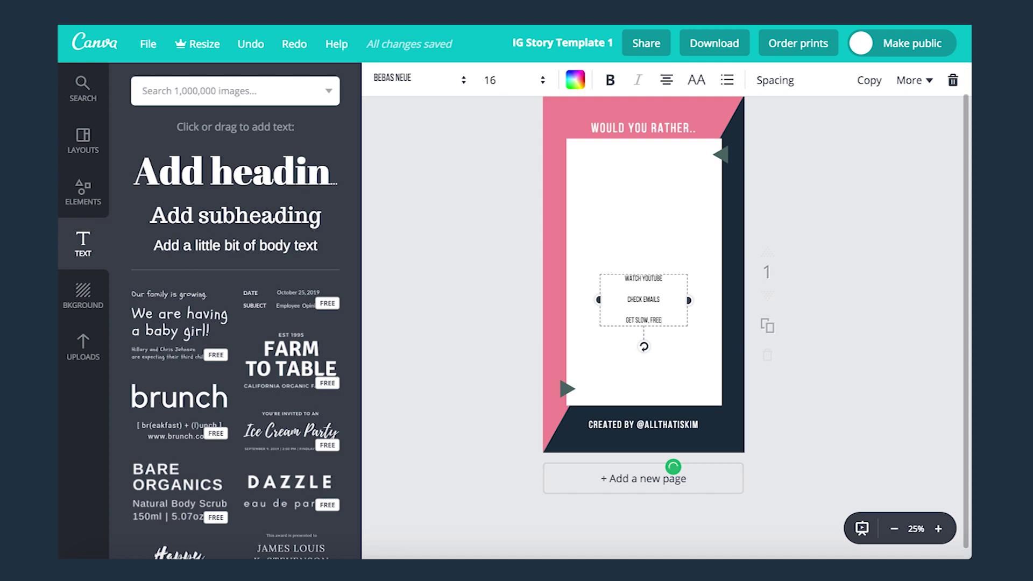
{"action": "key", "text": "Return"}
{"action": "key", "text": "Return"}
Continue the list with "WATCH HULU", "LOSE YOUR PHOTOS" and "USE APPLE MUSIC", separated by blank lines.
{"action": "type", "text": "WATCH HU"}
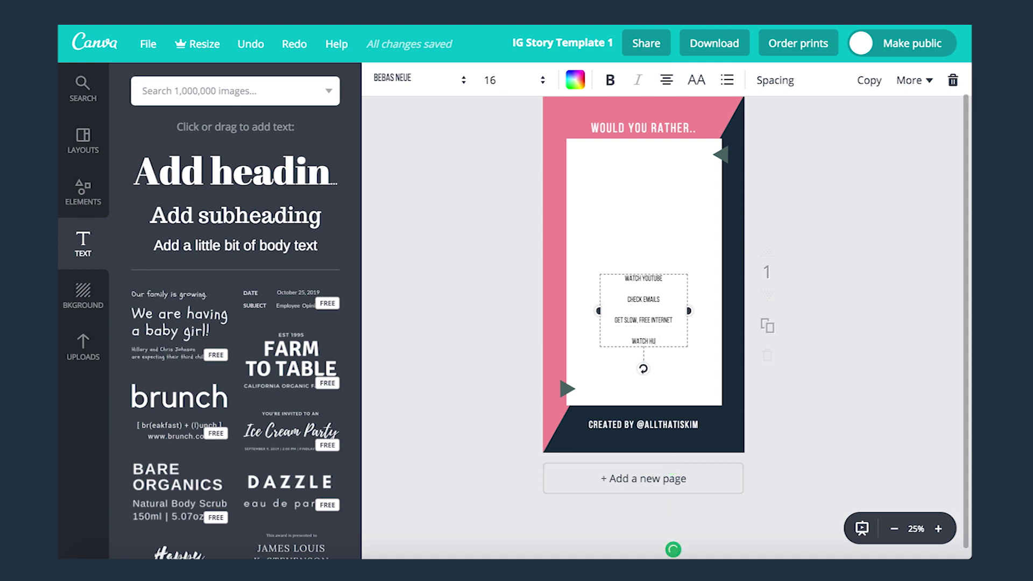
{"action": "type", "text": "LU"}
{"action": "key", "text": "Return"}
{"action": "key", "text": "Return"}
{"action": "type", "text": "LOST"}
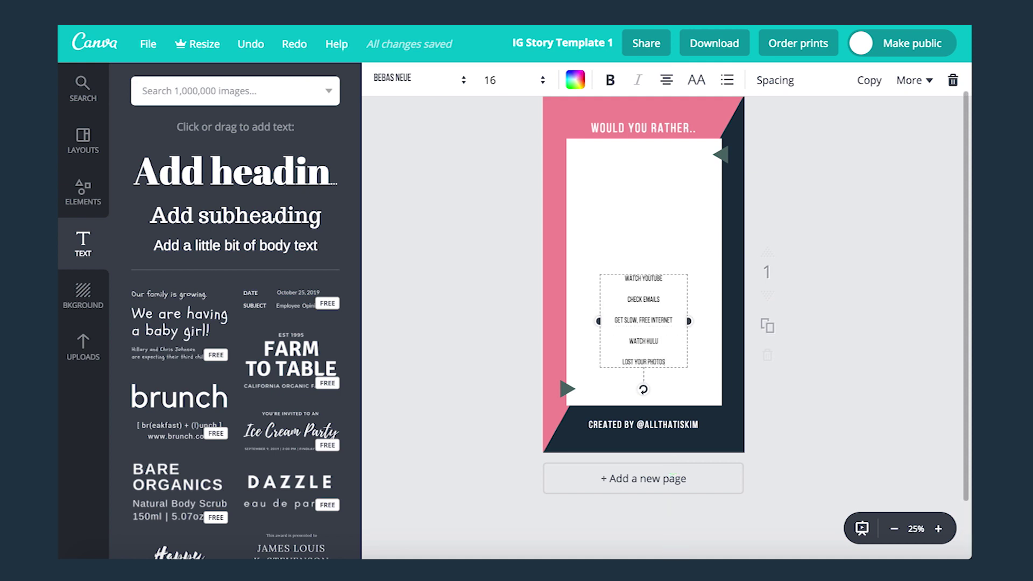
{"action": "type", "text": " YOUR PHOTOS"}
{"action": "key", "text": "Return"}
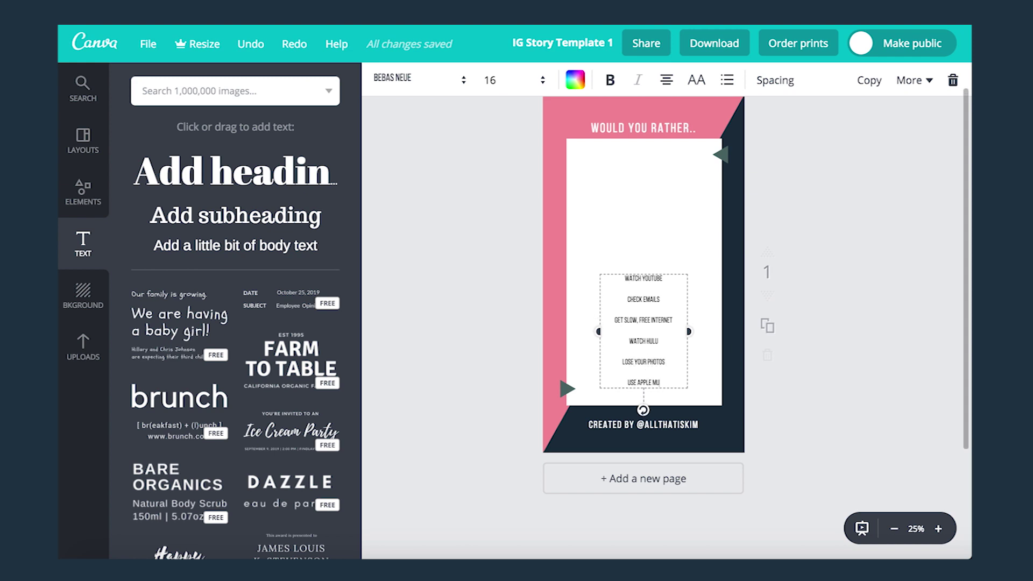
Move the option list into the upper-left part of the white box and set its text size to 18.
{"action": "left_click_drag", "start_coordinate": [643, 275], "coordinate": [623, 165]}
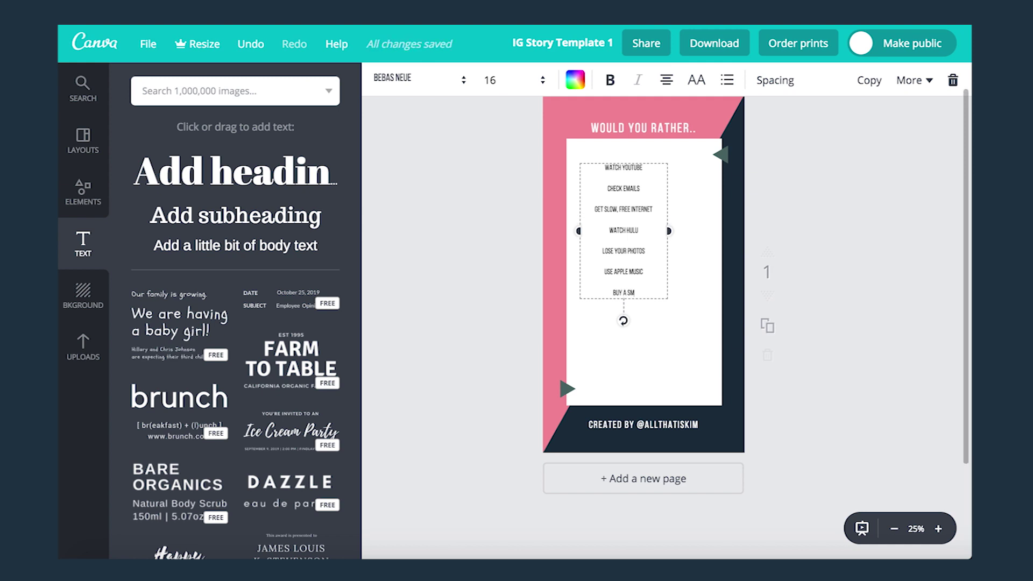
{"action": "left_click", "coordinate": [511, 80]}
{"action": "left_click", "coordinate": [493, 251]}
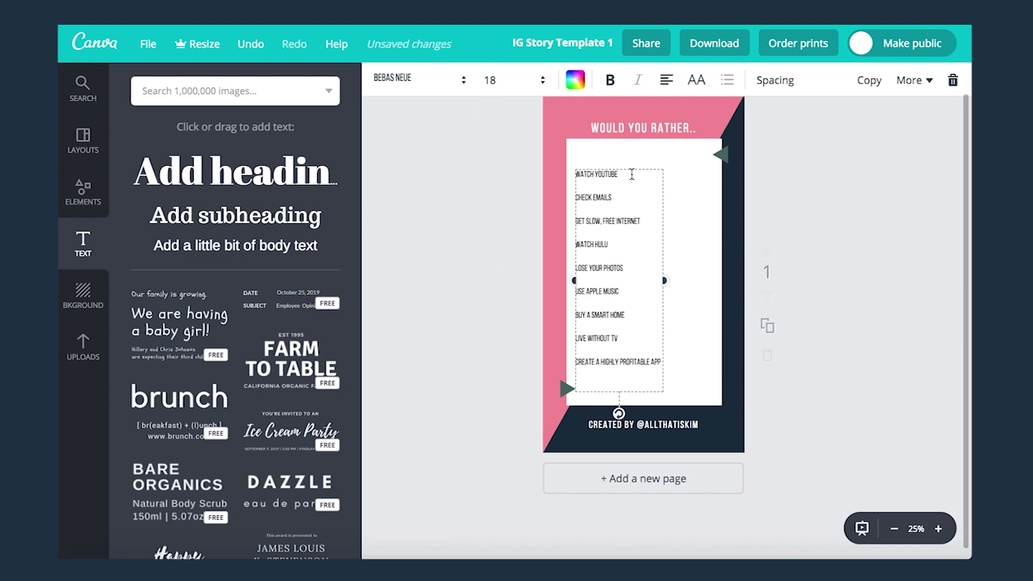
{"action": "left_click_drag", "start_coordinate": [630, 168], "coordinate": [630, 163]}
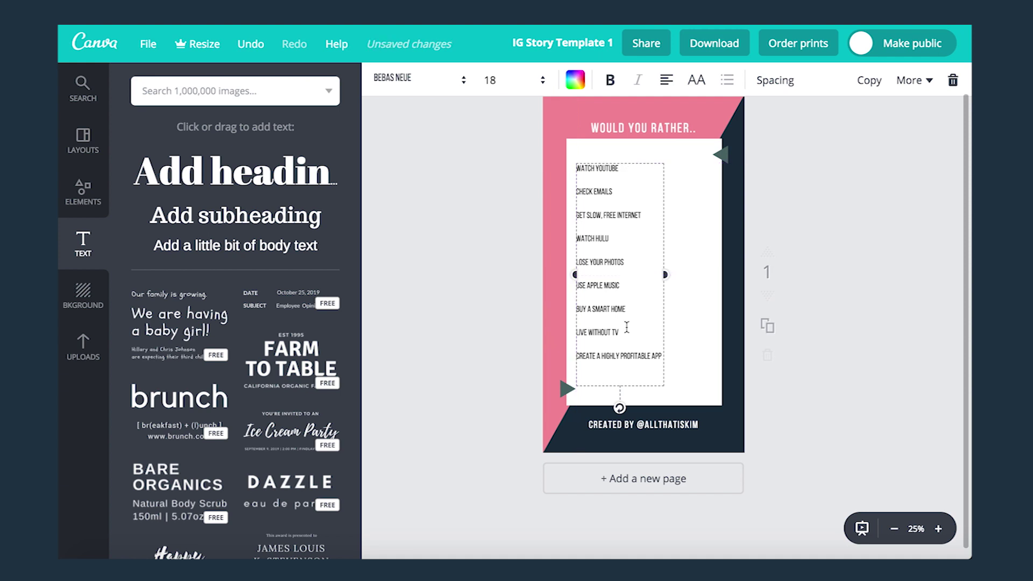
Center-align the text of the option list.
{"action": "left_click", "coordinate": [699, 302]}
{"action": "left_click", "coordinate": [594, 277]}
{"action": "left_click", "coordinate": [666, 79]}
{"action": "left_click", "coordinate": [697, 124]}
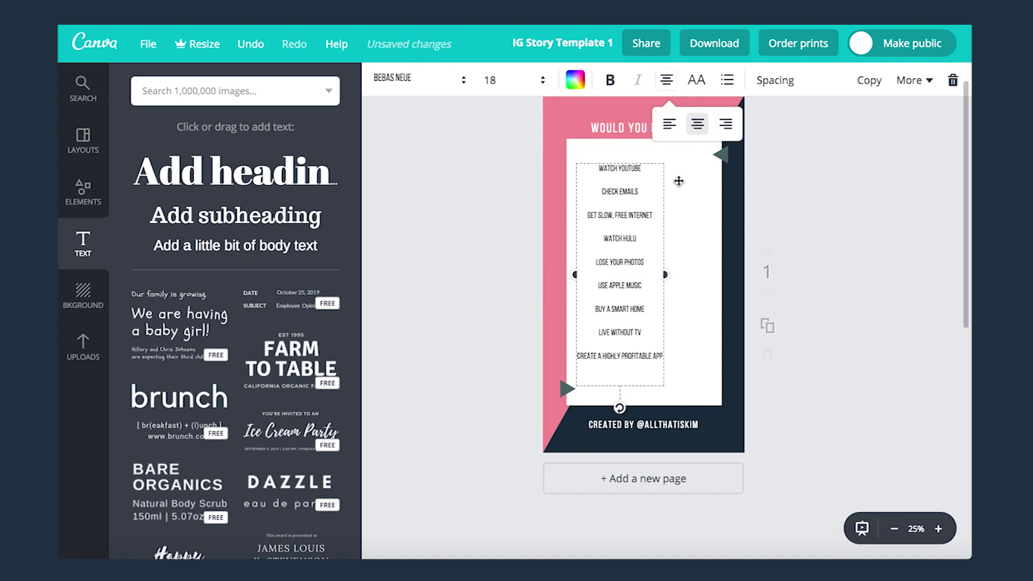
Change the last option to "CREATE AN $$$ APP" and shift the option list toward the white box's left edge.
{"action": "left_click_drag", "start_coordinate": [646, 162], "coordinate": [639, 159]}
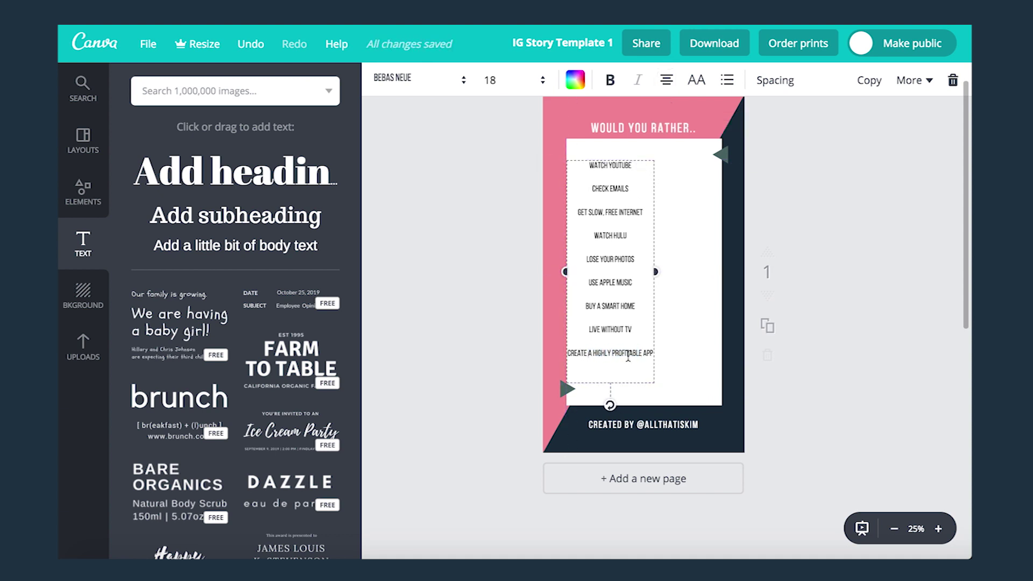
{"action": "type", "text": "EATE AN $$$"}
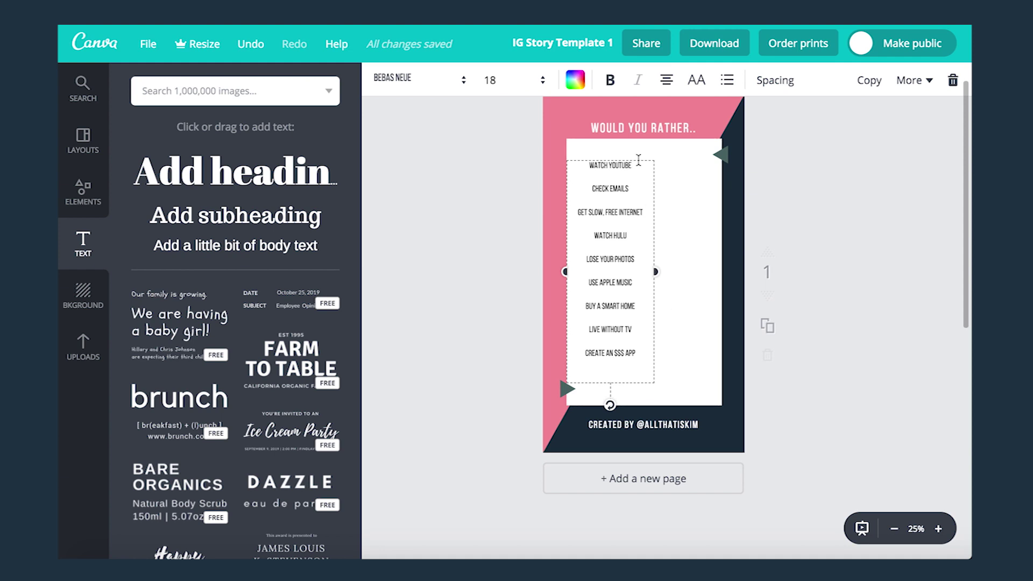
{"action": "left_click_drag", "start_coordinate": [635, 159], "coordinate": [632, 159]}
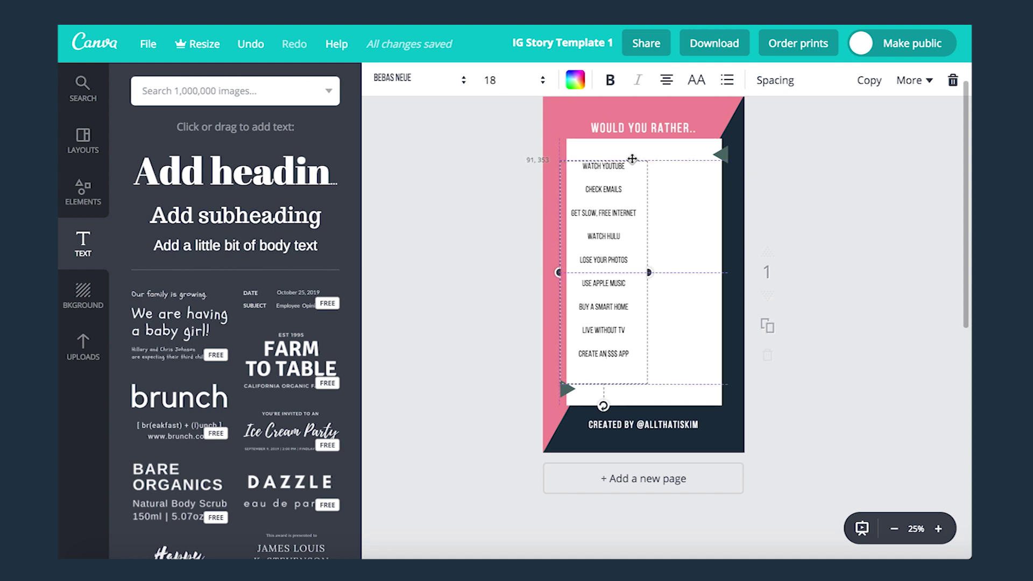
{"action": "left_click", "coordinate": [677, 192]}
{"action": "left_click", "coordinate": [600, 175]}
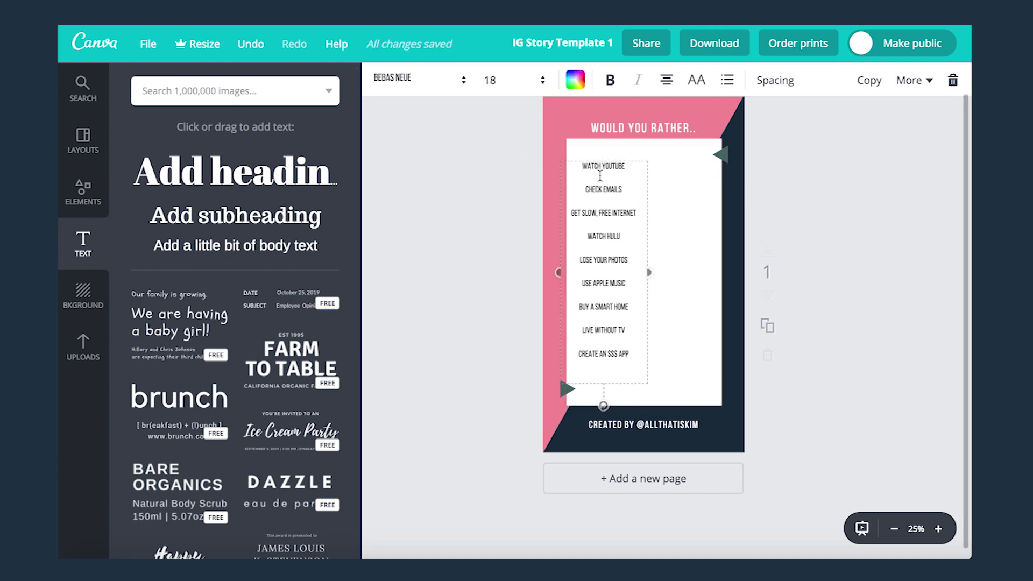
{"action": "left_click_drag", "start_coordinate": [600, 158], "coordinate": [600, 160]}
{"action": "left_click", "coordinate": [670, 235]}
Add a body text box reading "OR" and set its font to Bebas Neue.
{"action": "left_click_drag", "start_coordinate": [235, 245], "coordinate": [649, 278]}
{"action": "double_click", "coordinate": [649, 278]}
{"action": "key", "text": "BackSpace"}
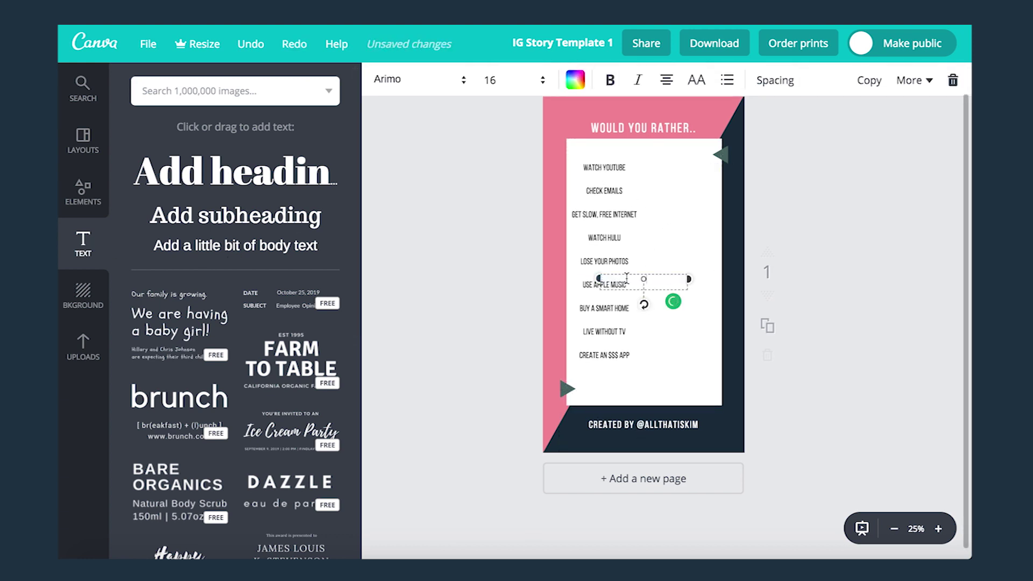
{"action": "type", "text": "OR"}
{"action": "left_click", "coordinate": [408, 79]}
{"action": "left_click", "coordinate": [403, 170]}
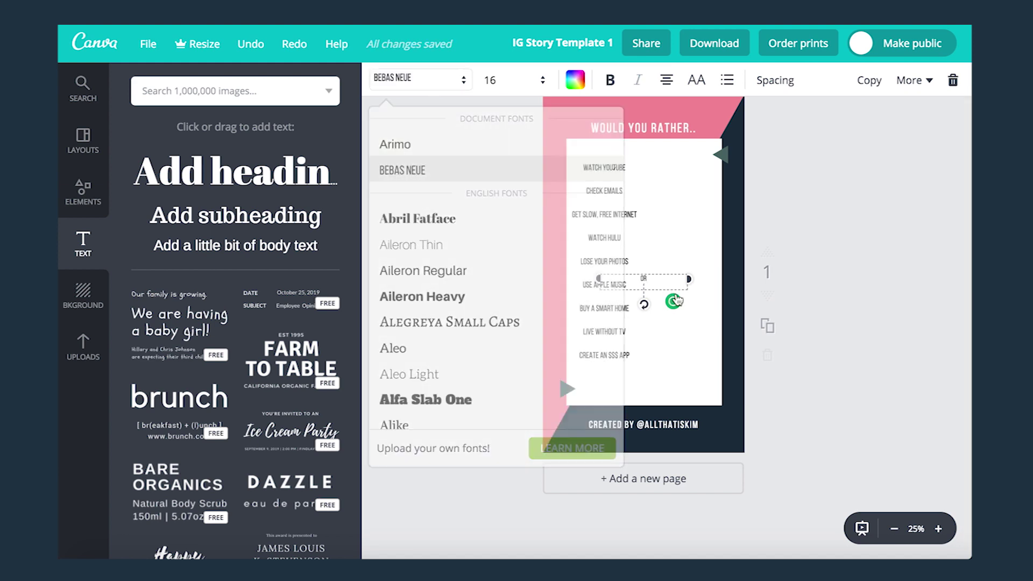
Move the "OR" text up beside the first option and set its text size to 18.
{"action": "left_click_drag", "start_coordinate": [650, 272], "coordinate": [650, 166]}
{"action": "left_click", "coordinate": [578, 184]}
{"action": "left_click", "coordinate": [530, 195]}
{"action": "left_click", "coordinate": [606, 170]}
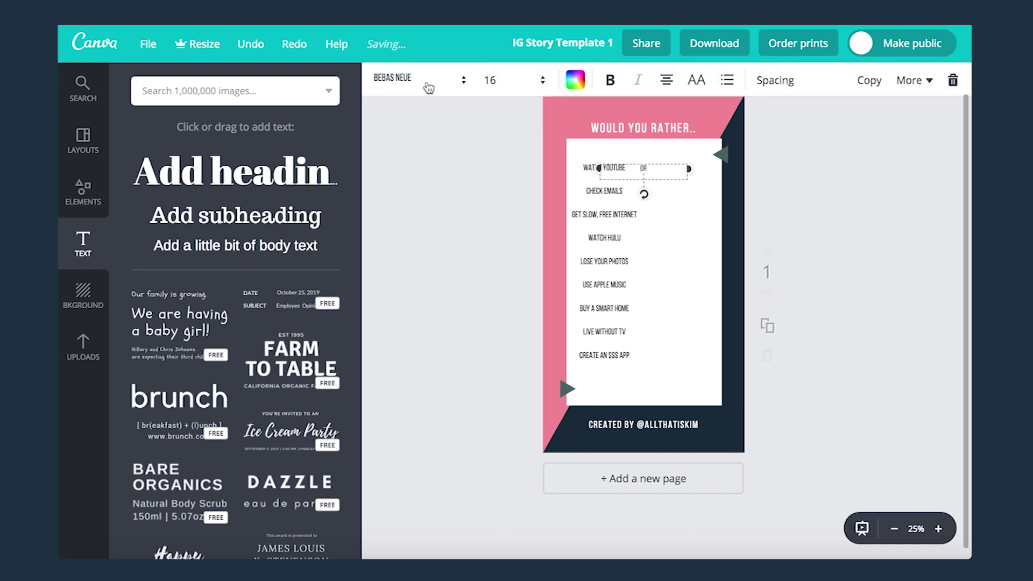
{"action": "left_click", "coordinate": [492, 80]}
{"action": "left_click", "coordinate": [493, 251]}
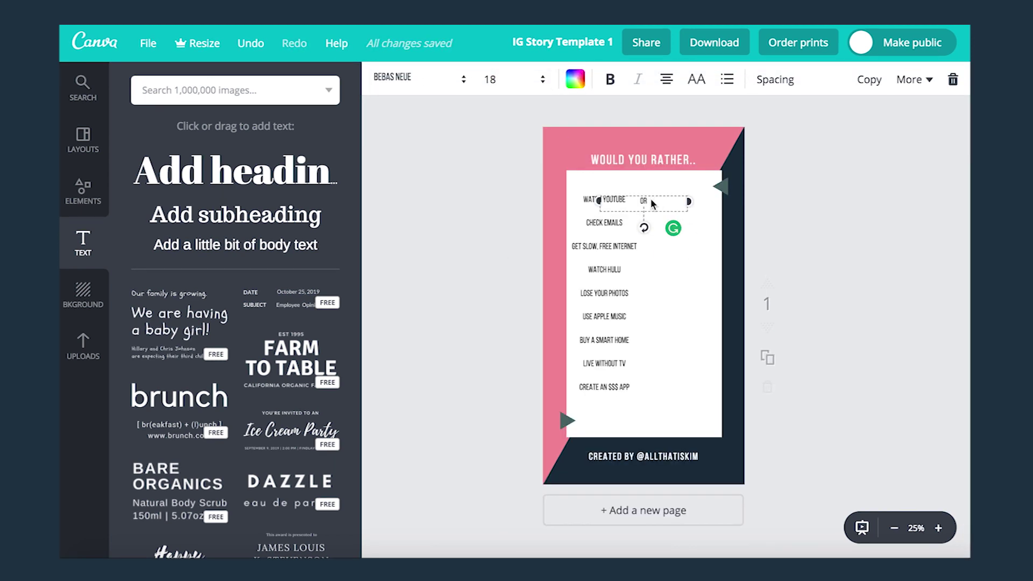
Nudge the "OR" text level with "WATCH YOUTUBE", centered horizontally on the page.
{"action": "left_click", "coordinate": [938, 528]}
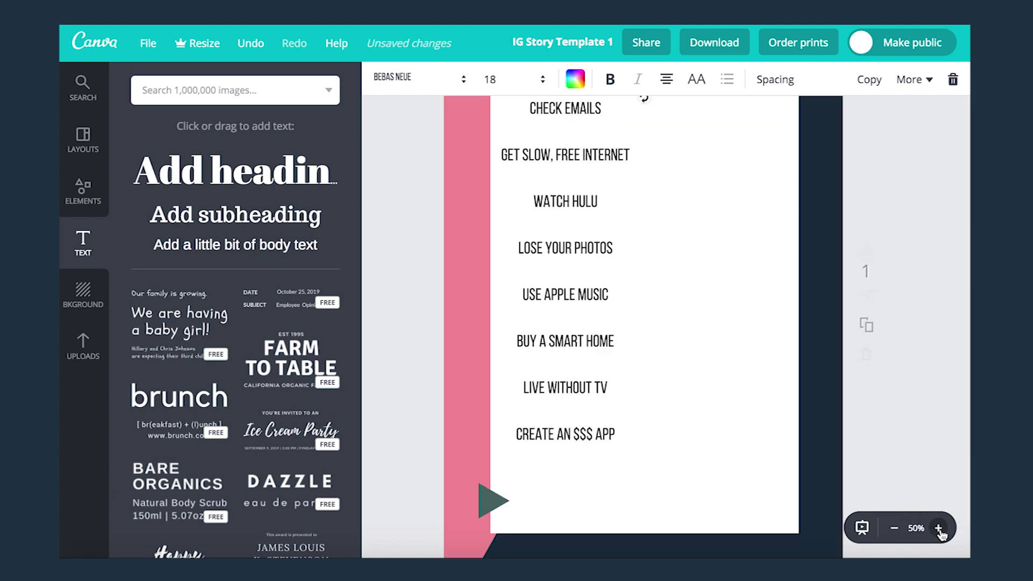
{"action": "scroll", "coordinate": [814, 281], "scroll_direction": "up", "scroll_amount": 3}
{"action": "left_click_drag", "start_coordinate": [670, 179], "coordinate": [670, 175]}
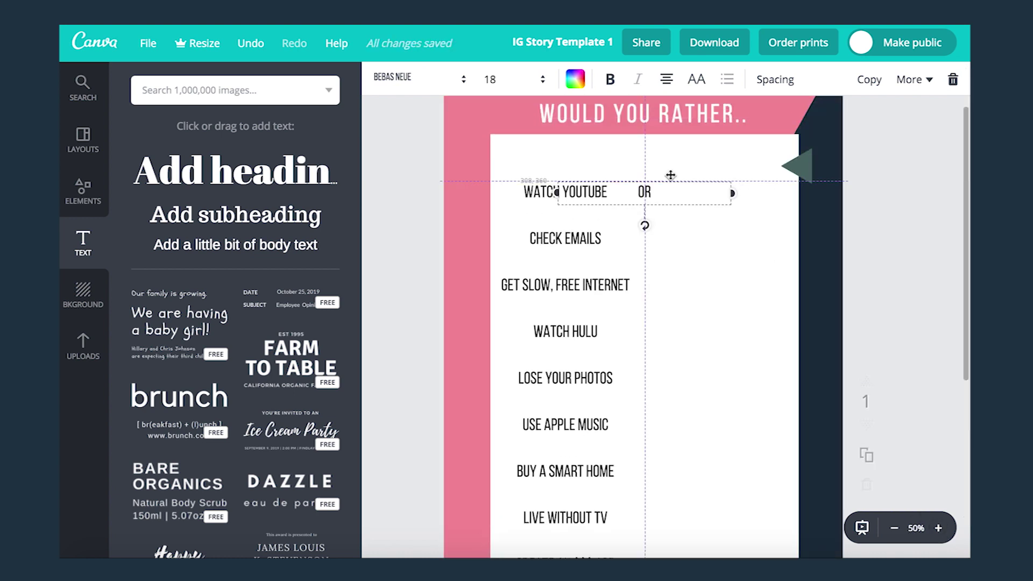
{"action": "left_click", "coordinate": [700, 252]}
{"action": "scroll", "coordinate": [705, 258], "scroll_direction": "down", "scroll_amount": 1}
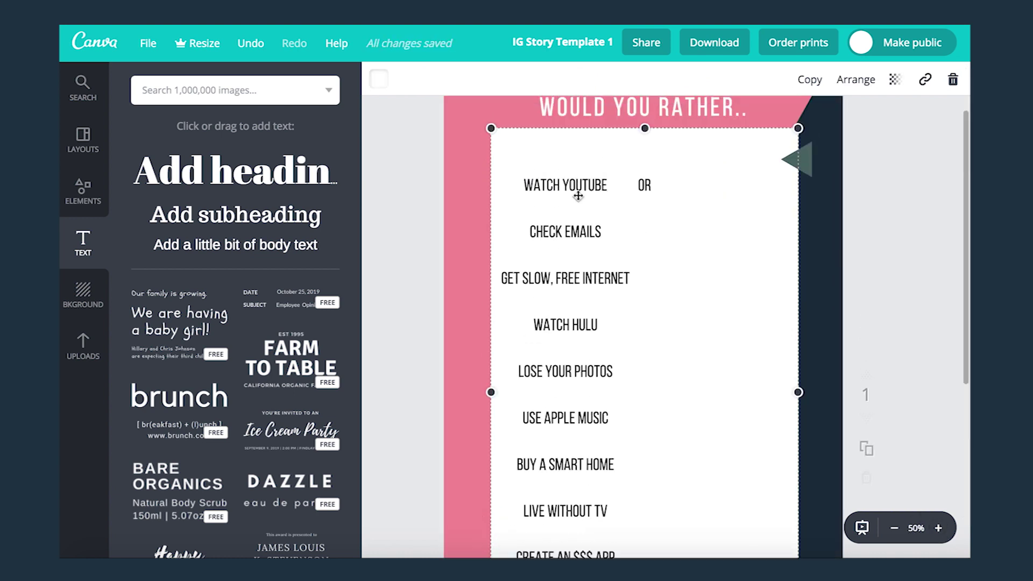
{"action": "left_click", "coordinate": [574, 191]}
{"action": "left_click", "coordinate": [548, 198]}
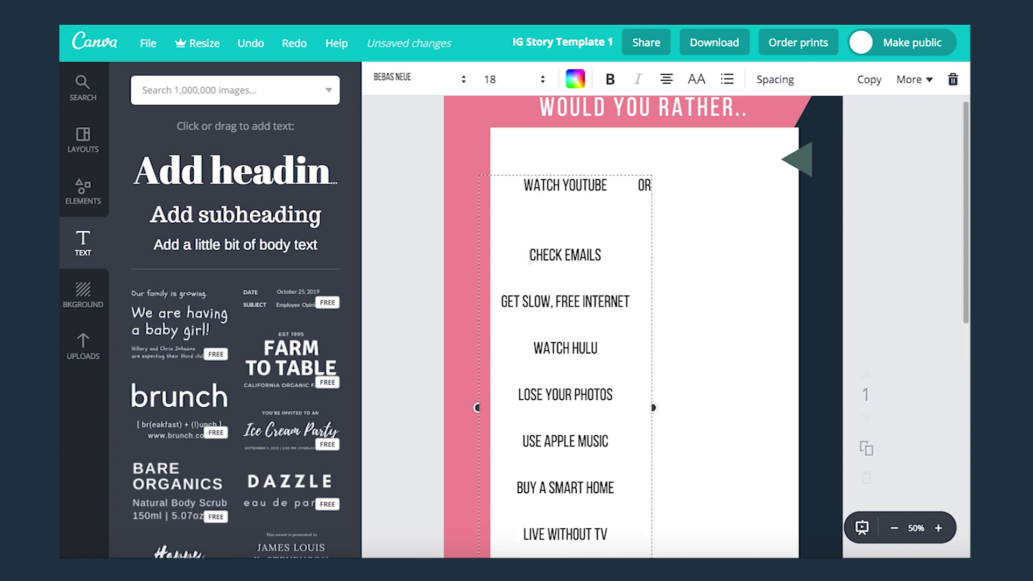
{"action": "left_click", "coordinate": [660, 186]}
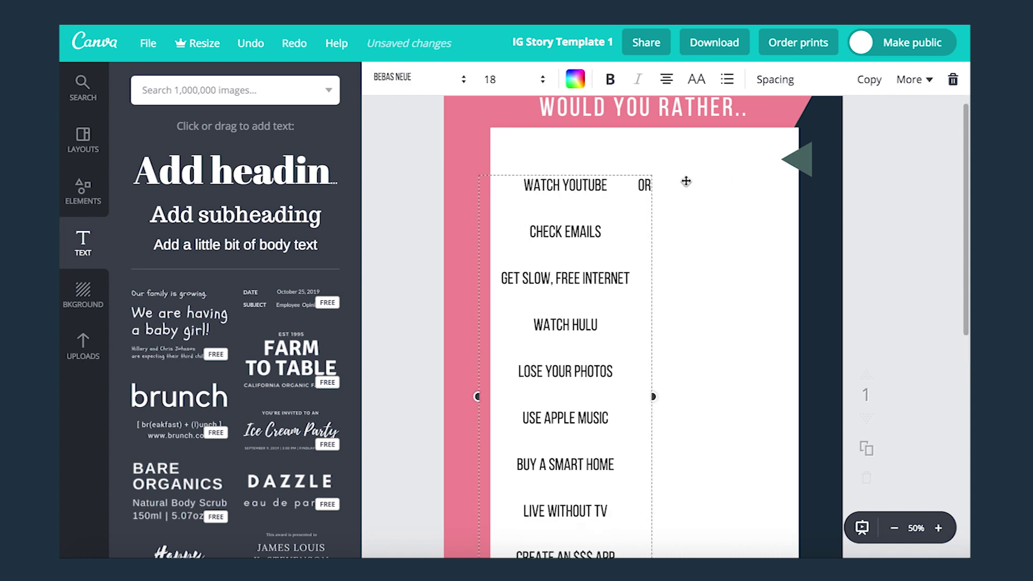
Extend the "OR" text into a column of nine "OR" lines separated by blank lines, one beside each option.
{"action": "left_click", "coordinate": [663, 182]}
{"action": "left_click_drag", "start_coordinate": [653, 184], "coordinate": [643, 184]}
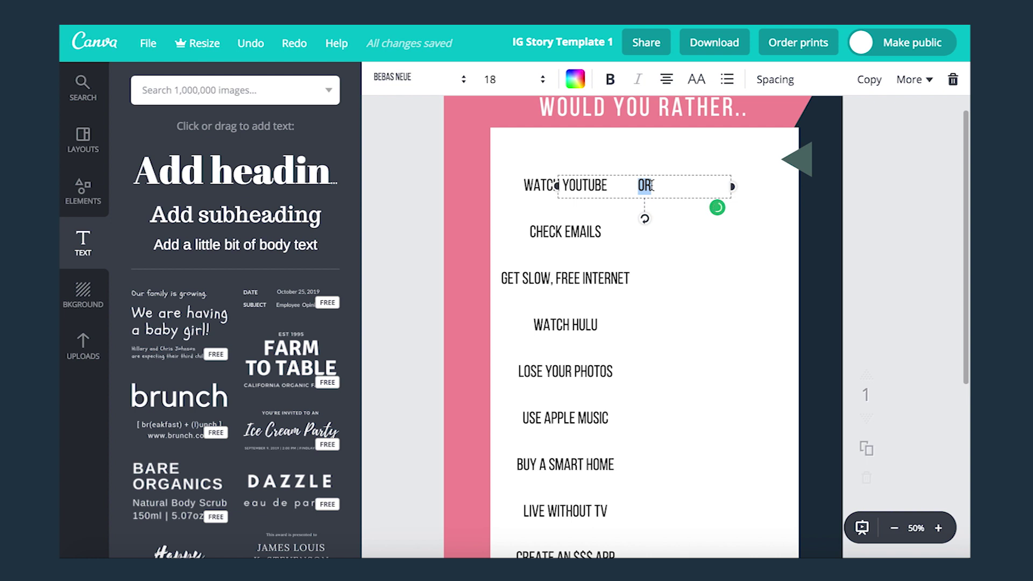
{"action": "key", "text": "Right"}
{"action": "key", "text": "Return"}
{"action": "key", "text": "Return"}
{"action": "type", "text": "OR"}
{"action": "key", "text": "Return"}
{"action": "key", "text": "Return"}
{"action": "type", "text": "OR"}
{"action": "key", "text": "Return"}
{"action": "key", "text": "Return"}
{"action": "type", "text": "OR"}
{"action": "key", "text": "Return"}
{"action": "type", "text": "OR"}
{"action": "key", "text": "Return"}
{"action": "type", "text": "OR"}
{"action": "key", "text": "Return"}
{"action": "type", "text": "OR"}
{"action": "key", "text": "Return"}
{"action": "type", "text": "OR"}
Narrow the "OR" text box to 116 wide from both sides so the column sits just right of the option list.
{"action": "scroll", "coordinate": [659, 171], "scroll_direction": "down", "scroll_amount": 3}
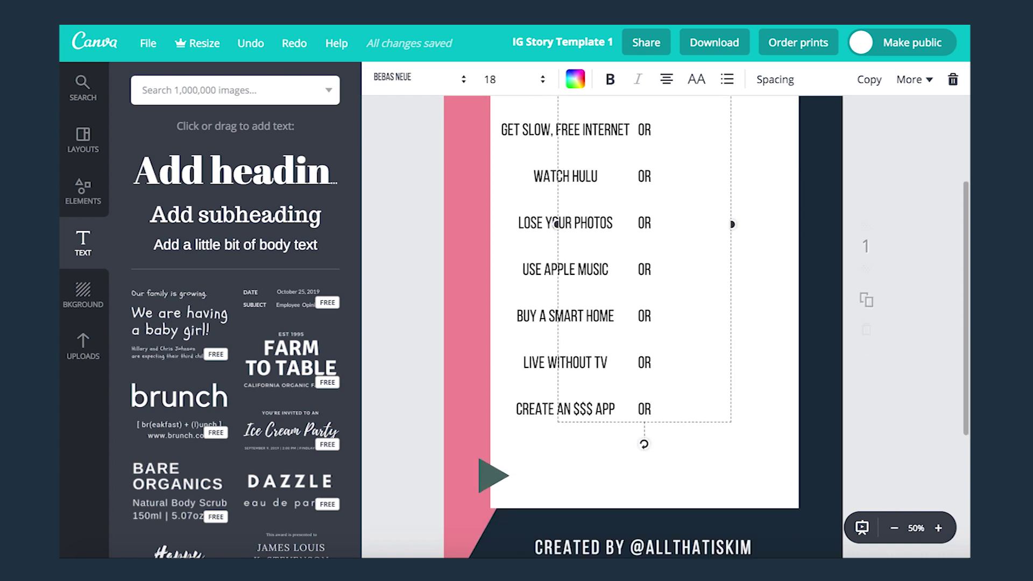
{"action": "scroll", "coordinate": [658, 172], "scroll_direction": "up", "scroll_amount": 2}
{"action": "left_click_drag", "start_coordinate": [557, 337], "coordinate": [636, 336]}
{"action": "left_click_drag", "start_coordinate": [731, 336], "coordinate": [679, 337]}
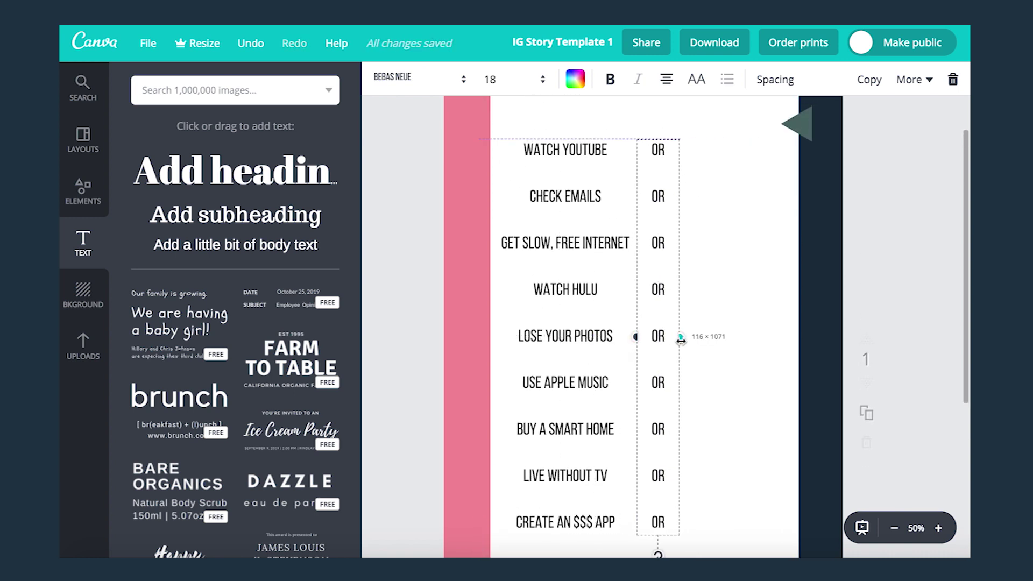
{"action": "left_click", "coordinate": [726, 233]}
Add another body text box for the second options and set its font to Bebas Neue.
{"action": "scroll", "coordinate": [726, 233], "scroll_direction": "up", "scroll_amount": 1}
{"action": "left_click", "coordinate": [161, 245]}
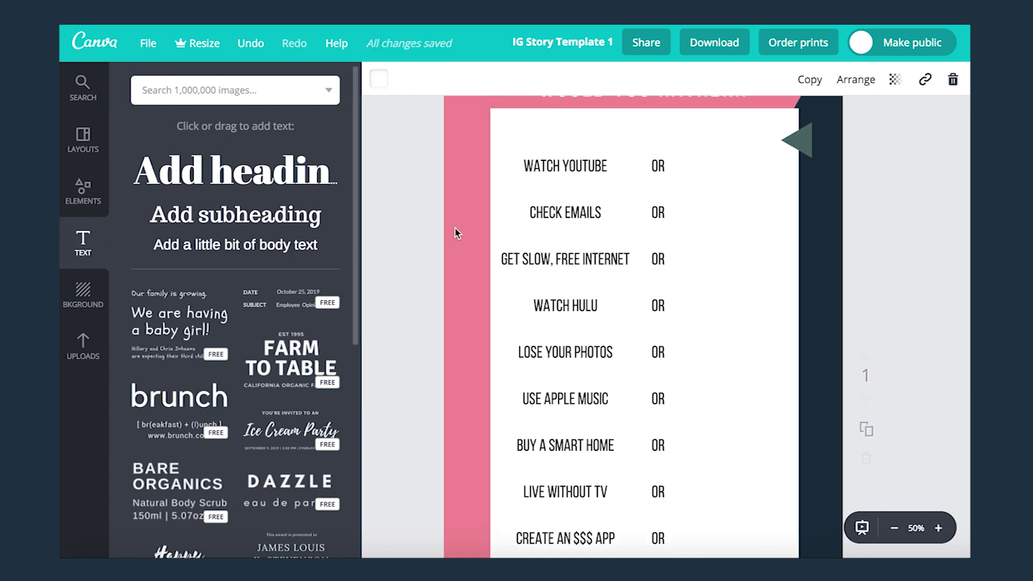
{"action": "left_click_drag", "start_coordinate": [625, 389], "coordinate": [726, 385]}
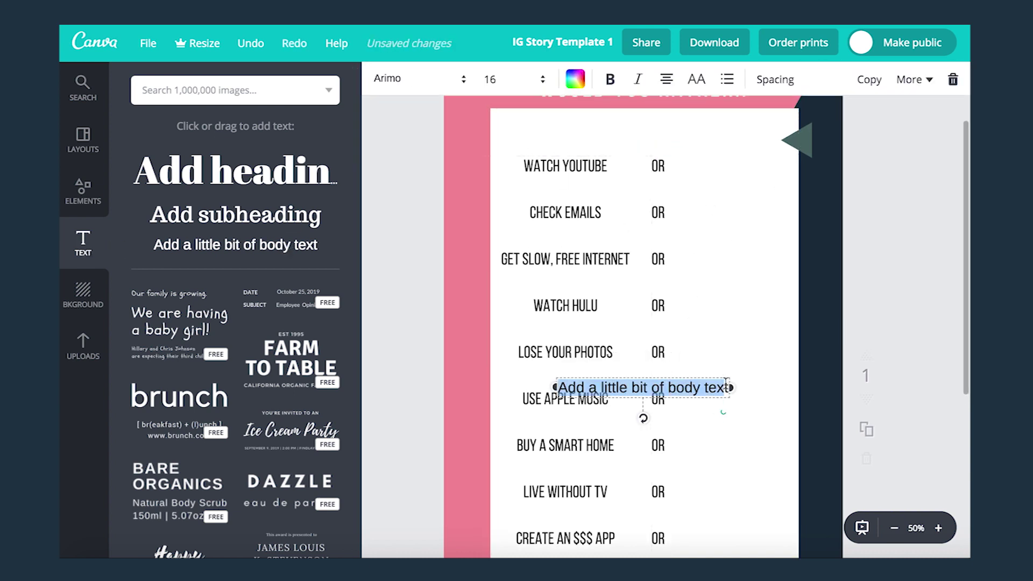
{"action": "left_click", "coordinate": [389, 79]}
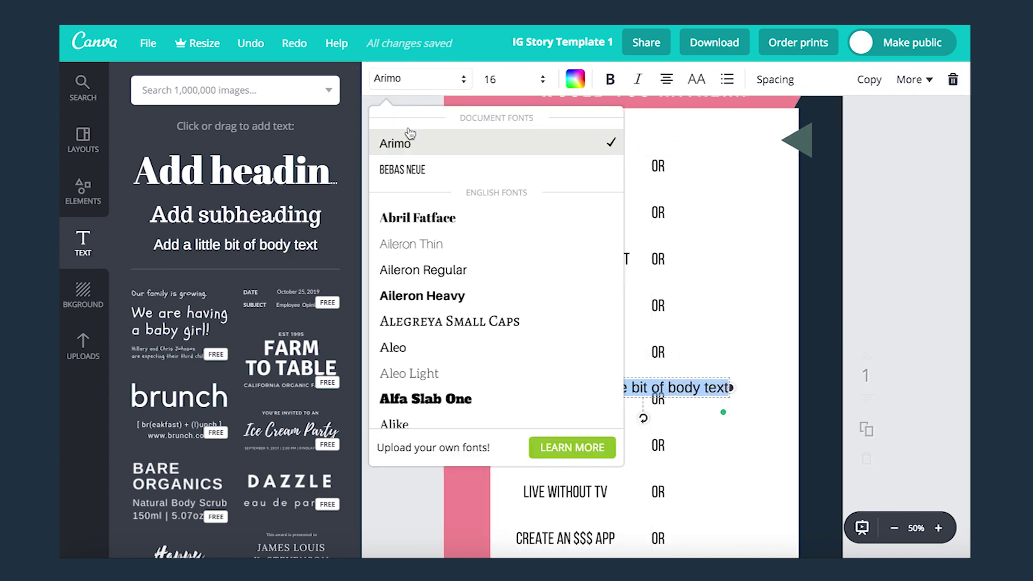
{"action": "left_click", "coordinate": [420, 169]}
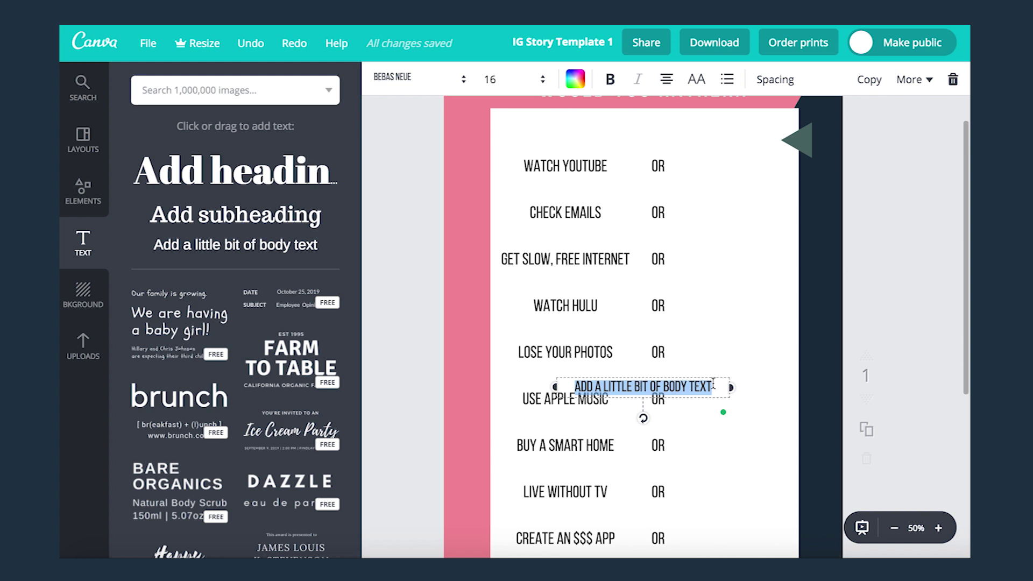
Enter "POST ON FACEBOOK" and "SCROLL ON SOCIAL MEDIA" in the new text box, and place it, narrowed, right of the "OR" column.
{"action": "left_click_drag", "start_coordinate": [713, 385], "coordinate": [571, 386]}
{"action": "type", "text": "P"}
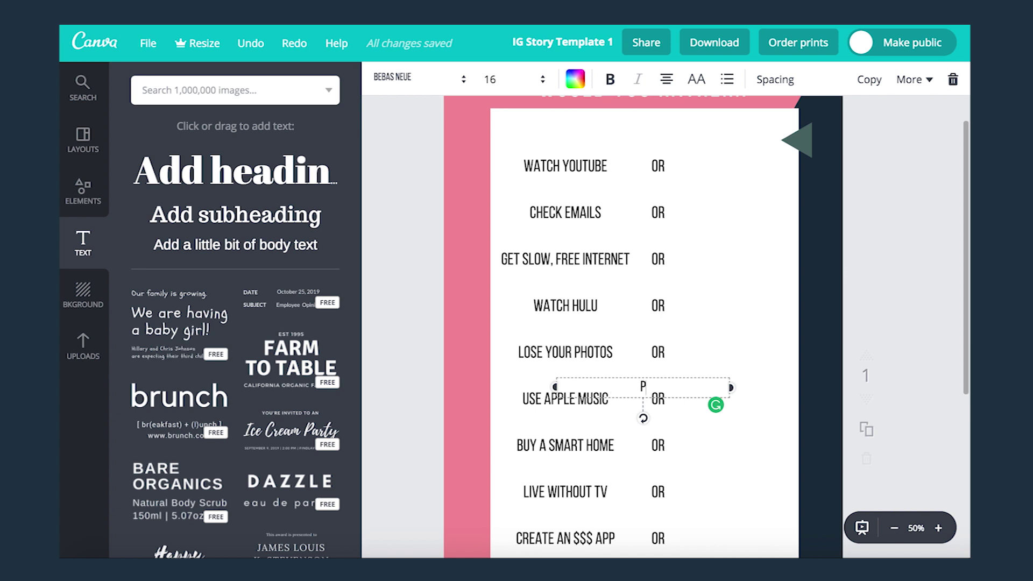
{"action": "key", "text": "Return"}
{"action": "key", "text": "Return"}
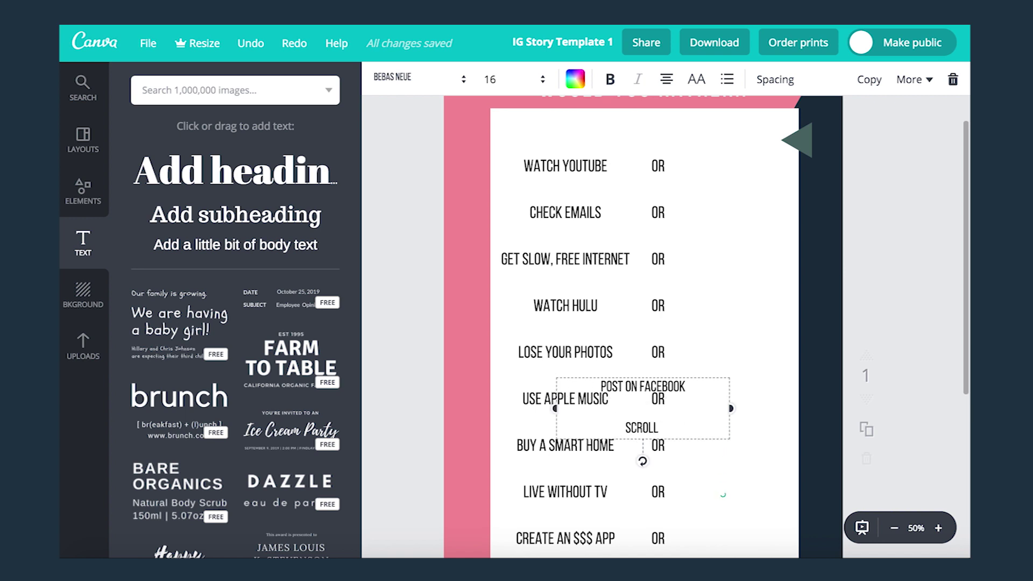
{"action": "type", "text": "SCROLL ON SOCIAL MEDIA"}
{"action": "key", "text": "Return"}
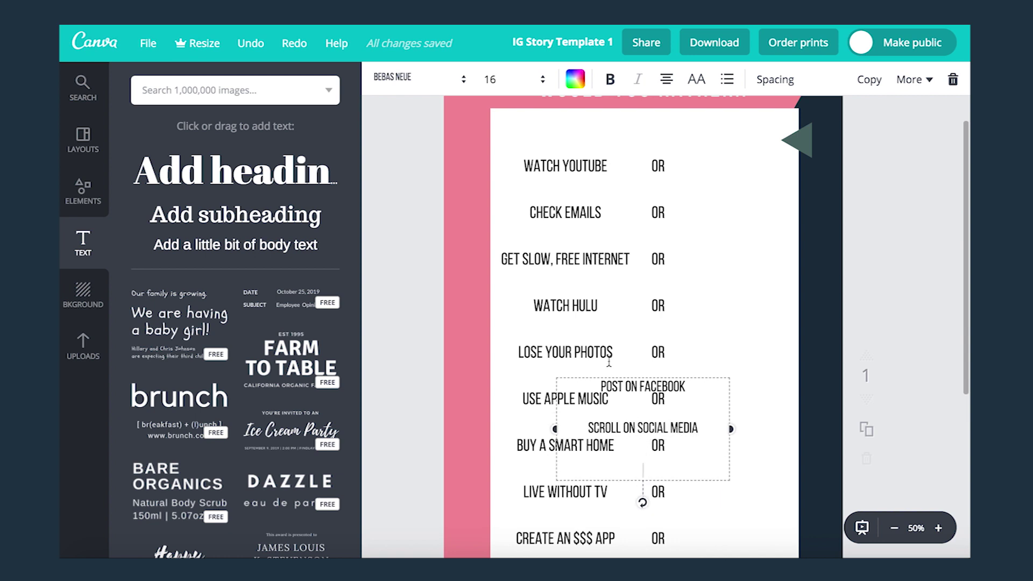
{"action": "left_click_drag", "start_coordinate": [618, 378], "coordinate": [753, 111]}
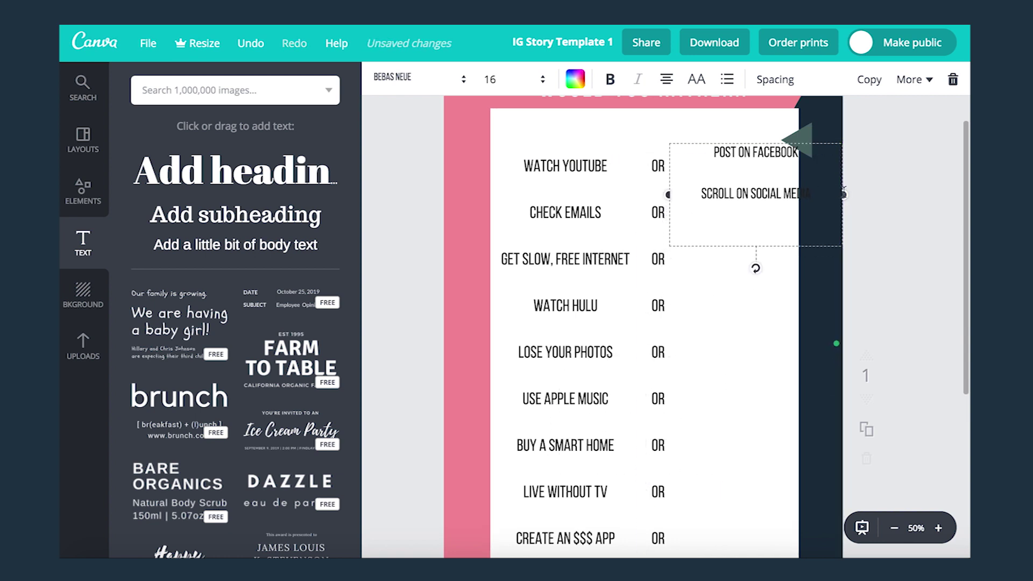
{"action": "left_click_drag", "start_coordinate": [843, 193], "coordinate": [803, 195]}
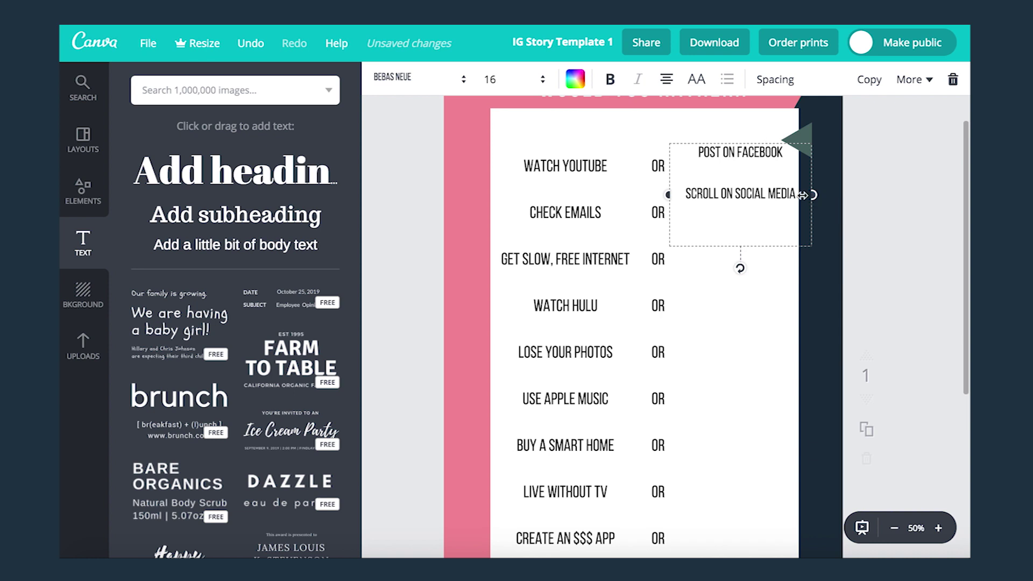
Continue the second list with "BUY FAST, BUT PAID INTERNET", "WATCH NETFLIX" and "LOSE YOUR CONTACTS", separated by blank lines.
{"action": "key", "text": "Return"}
{"action": "key", "text": "Return"}
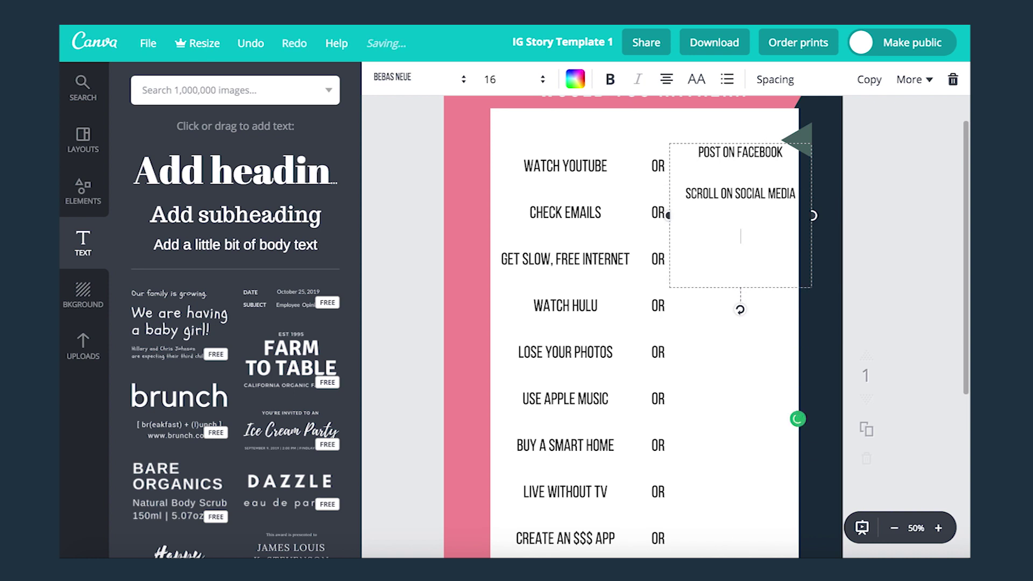
{"action": "type", "text": "T, BUT PAID INTERNET"}
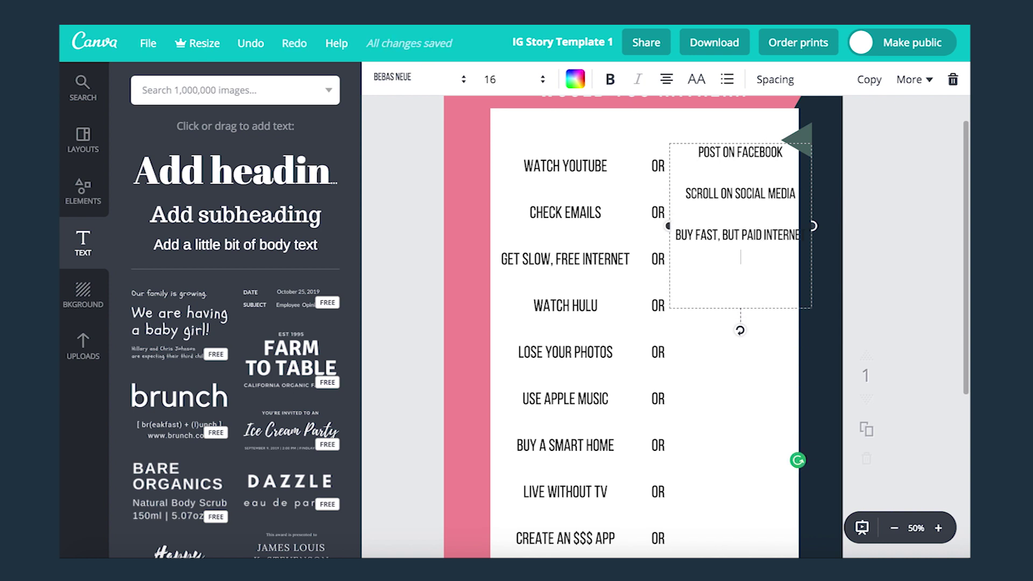
{"action": "key", "text": "Return"}
{"action": "type", "text": "WATCH NETFLIX"}
{"action": "key", "text": "Return"}
{"action": "type", "text": "LOST YO"}
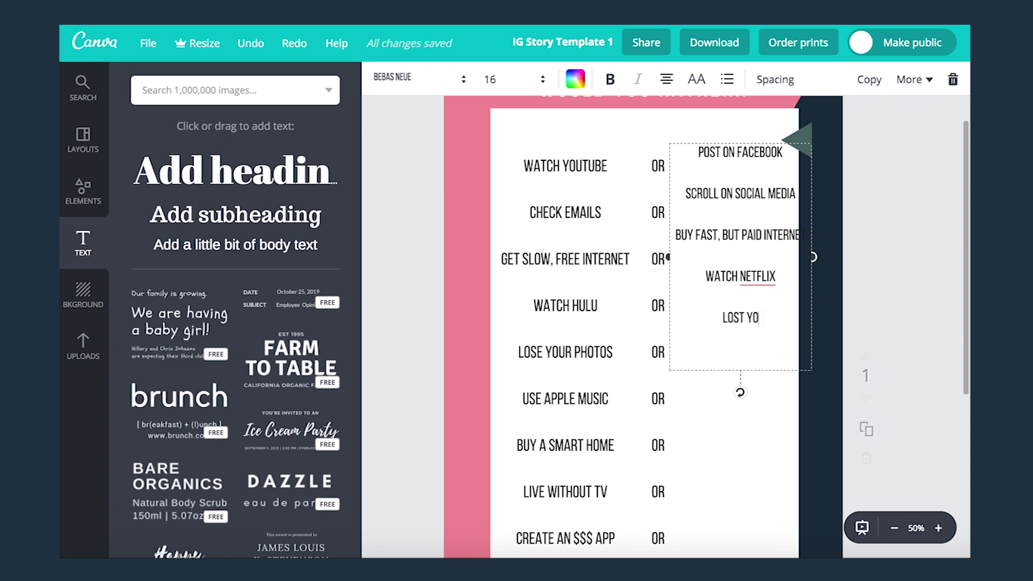
{"action": "type", "text": "UR CONTACTS"}
{"action": "key", "text": "Return"}
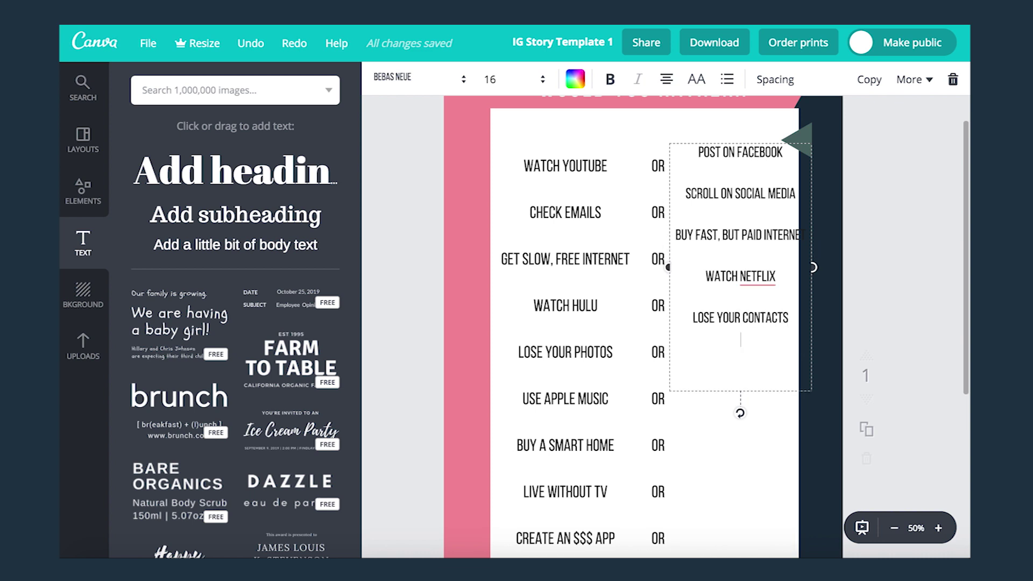
Add "USE SPOTIFY" and "OWN A SELF-DRIVING CAR" to the second list, removing the stray text after "SPOTIFY".
{"action": "key", "text": "Return"}
{"action": "type", "text": "USE SPOTIFYOWN A SUCCESSF"}
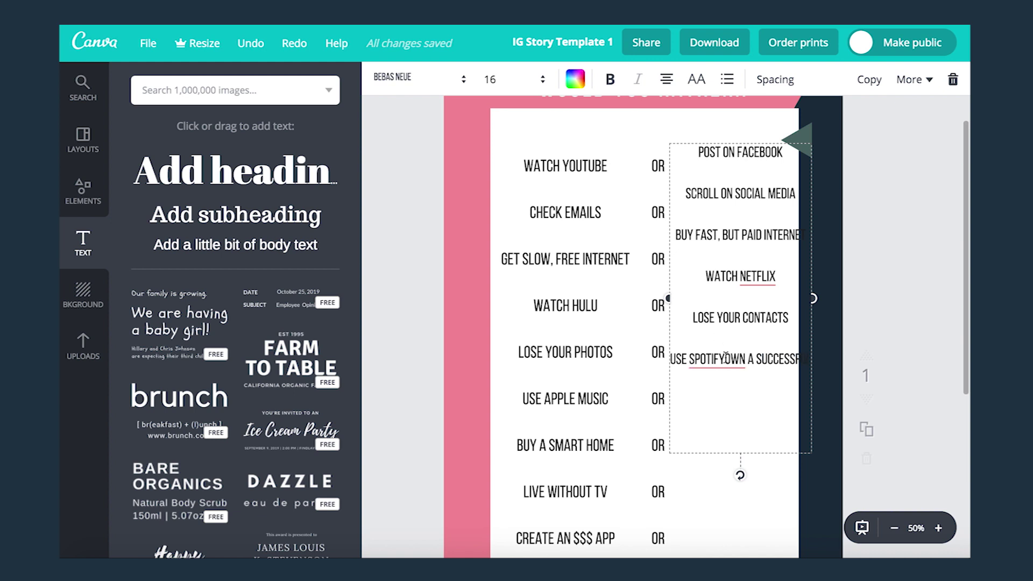
{"action": "mouse_move", "coordinate": [734, 359]}
{"action": "left_click_drag", "start_coordinate": [730, 357], "coordinate": [792, 359]}
{"action": "key", "text": "BackSpace"}
{"action": "key", "text": "Return"}
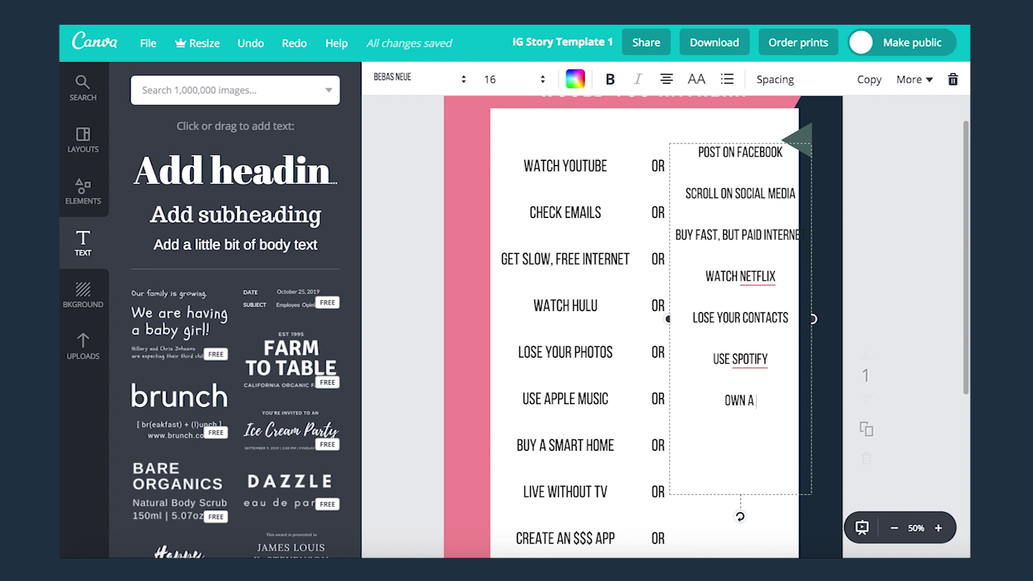
{"action": "type", "text": "OWN A SELF-DRIVING CAR"}
{"action": "key", "text": "Return"}
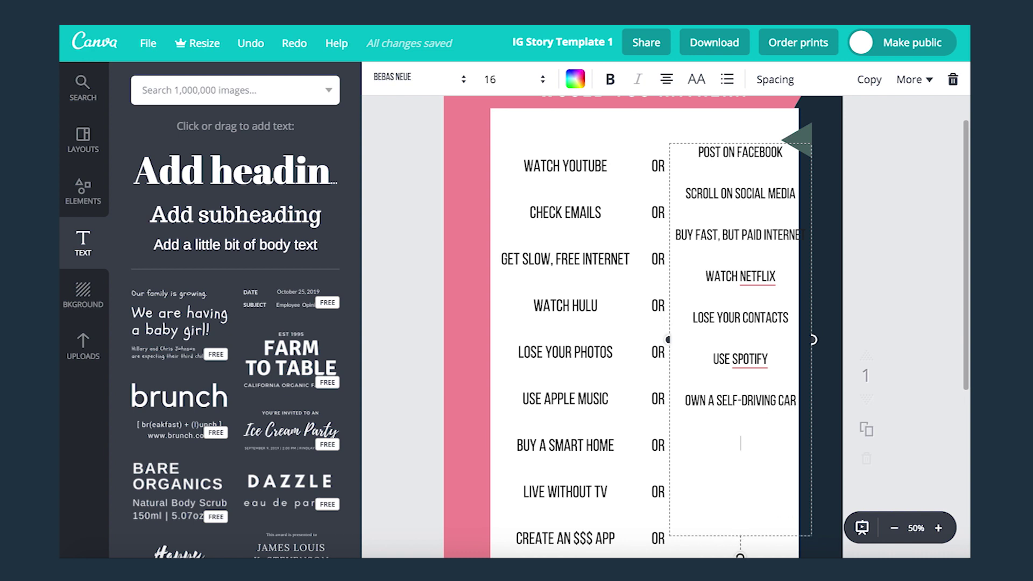
Finish the second list with "WRITE A SONG FOR BEYONCE" and "LIVE WITHOUT MUSIC", and align its top with the other columns.
{"action": "type", "text": "WRITE A SONG FOR BEYONCE"}
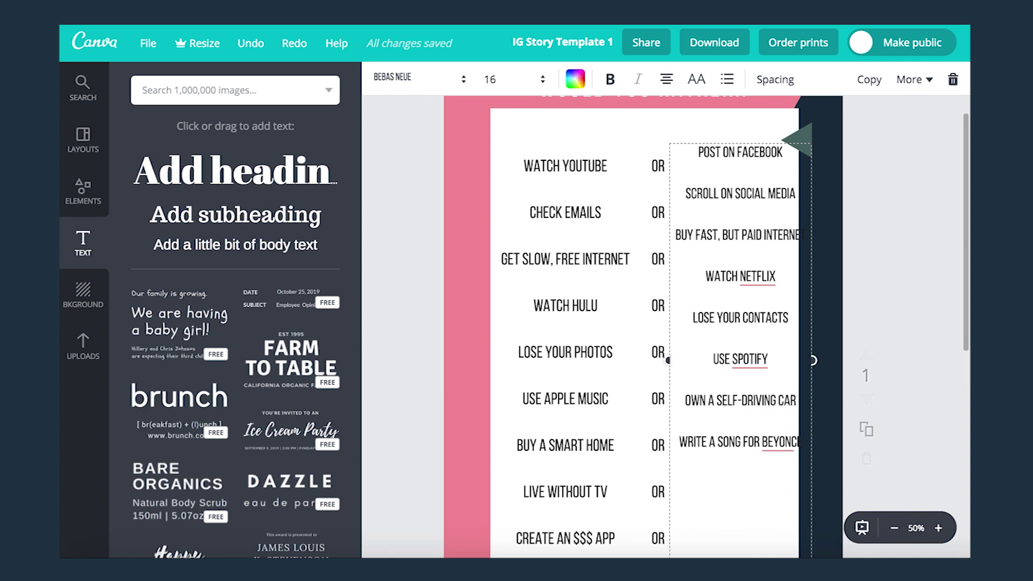
{"action": "key", "text": "Return"}
{"action": "type", "text": "LIVE WITHOUT MUSIC"}
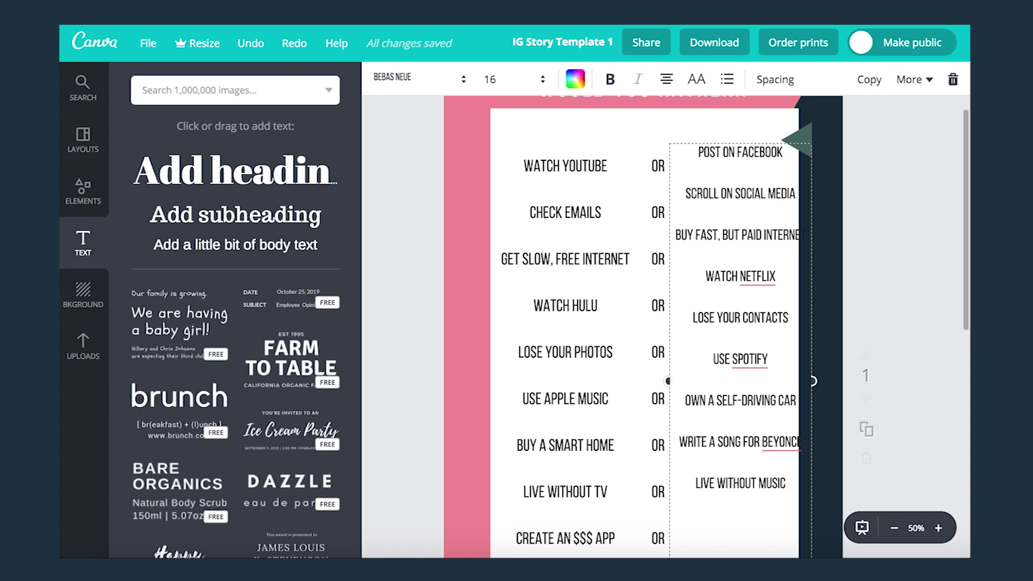
{"action": "left_click_drag", "start_coordinate": [780, 143], "coordinate": [781, 153]}
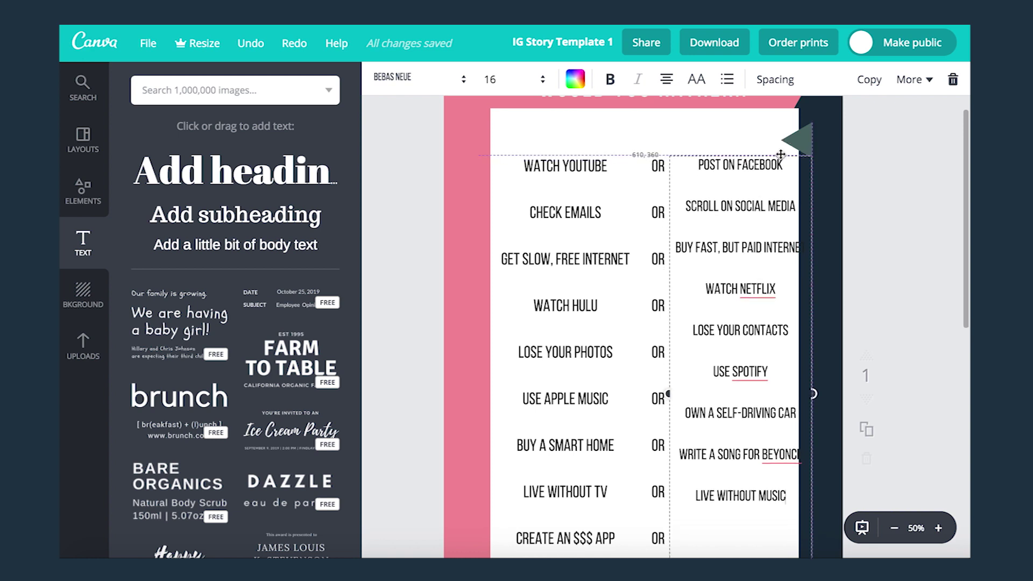
Set the second list's font size to 18.
{"action": "scroll", "coordinate": [780, 224], "scroll_direction": "down", "scroll_amount": 1}
{"action": "scroll", "coordinate": [780, 224], "scroll_direction": "down", "scroll_amount": 2}
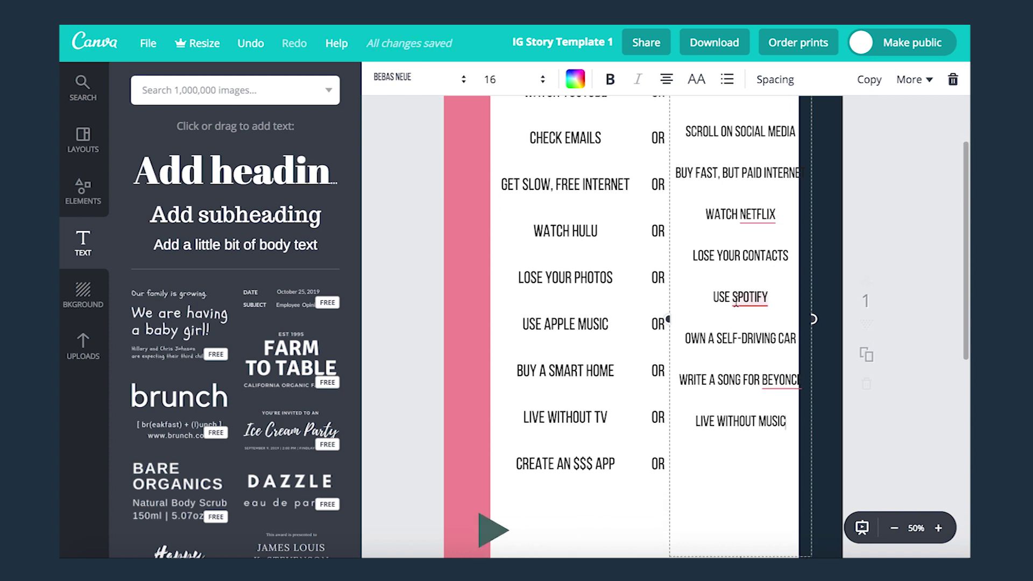
{"action": "scroll", "coordinate": [780, 225], "scroll_direction": "up", "scroll_amount": 2}
{"action": "left_click", "coordinate": [490, 79]}
{"action": "left_click", "coordinate": [495, 246]}
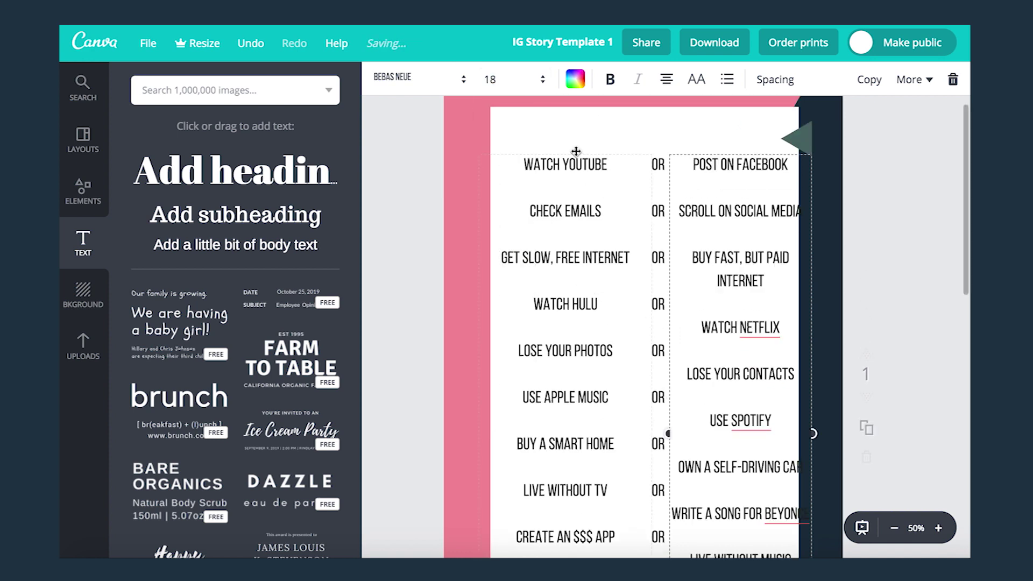
Move the "WOULD YOU RATHER.." heading up and enlarge the white box upward and outward beneath it.
{"action": "left_click", "coordinate": [535, 131]}
{"action": "scroll", "coordinate": [504, 165], "scroll_direction": "up", "scroll_amount": 2}
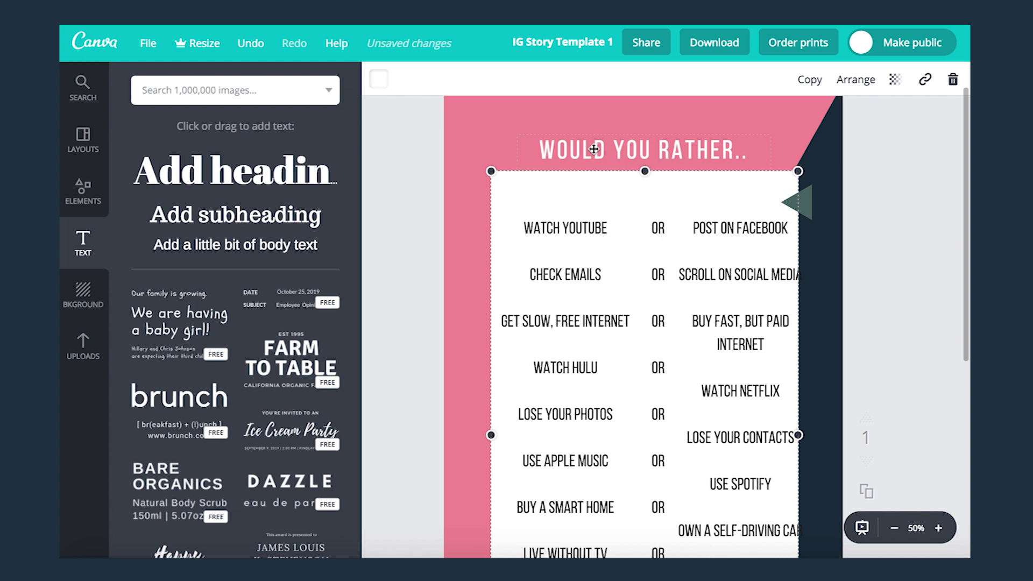
{"action": "left_click_drag", "start_coordinate": [593, 149], "coordinate": [594, 128]}
{"action": "left_click", "coordinate": [520, 187]}
{"action": "left_click_drag", "start_coordinate": [491, 171], "coordinate": [482, 158]}
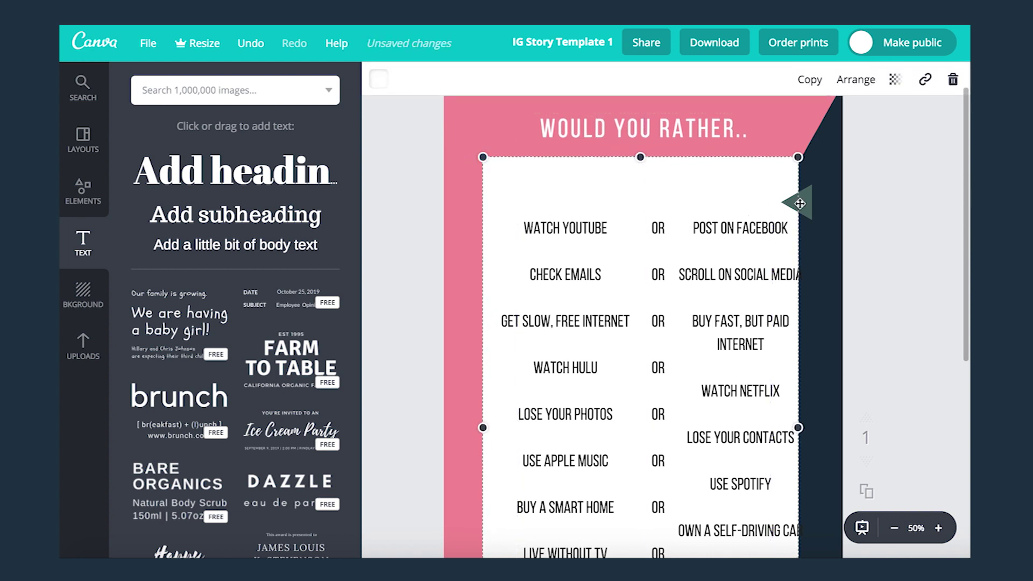
{"action": "mouse_move", "coordinate": [799, 157]}
{"action": "left_mouse_down"}
{"action": "mouse_move", "coordinate": [811, 149]}
{"action": "mouse_move", "coordinate": [814, 158]}
{"action": "left_mouse_up"}
Reposition the two green triangles near the upper right and lower left corners of the enlarged white box.
{"action": "left_click_drag", "start_coordinate": [828, 204], "coordinate": [819, 164]}
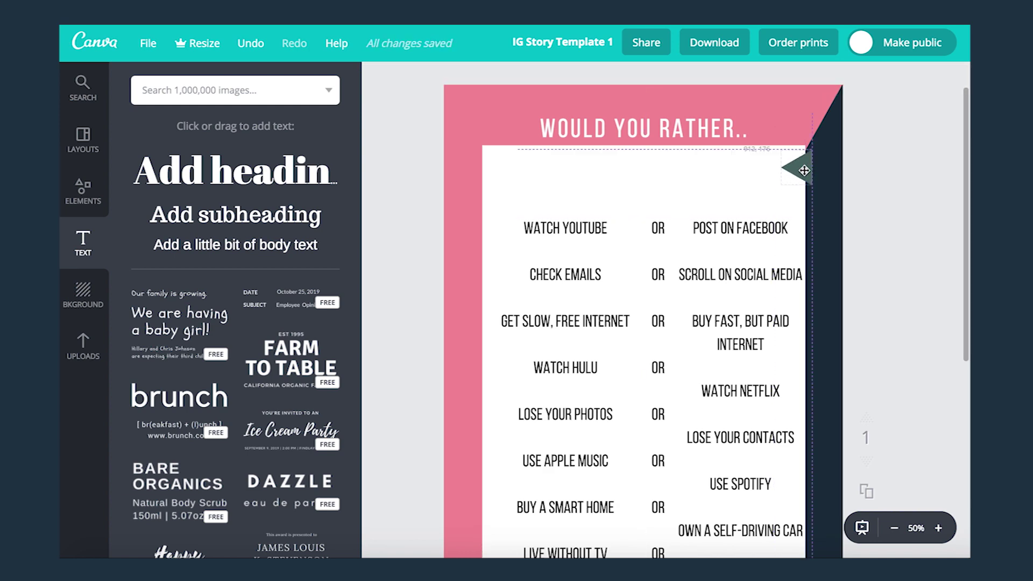
{"action": "scroll", "coordinate": [805, 171], "scroll_direction": "down", "scroll_amount": 7}
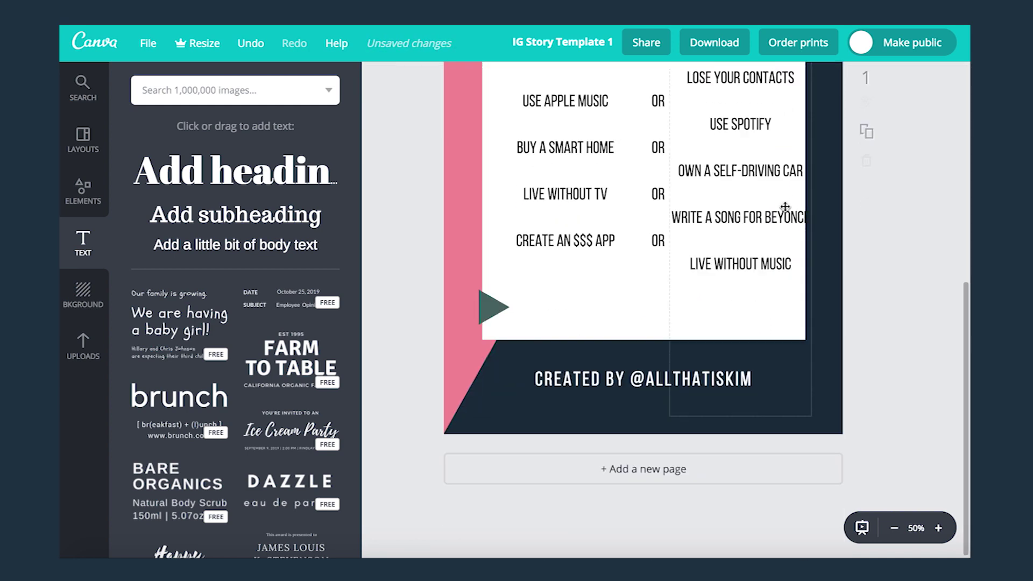
{"action": "left_click_drag", "start_coordinate": [491, 307], "coordinate": [489, 320]}
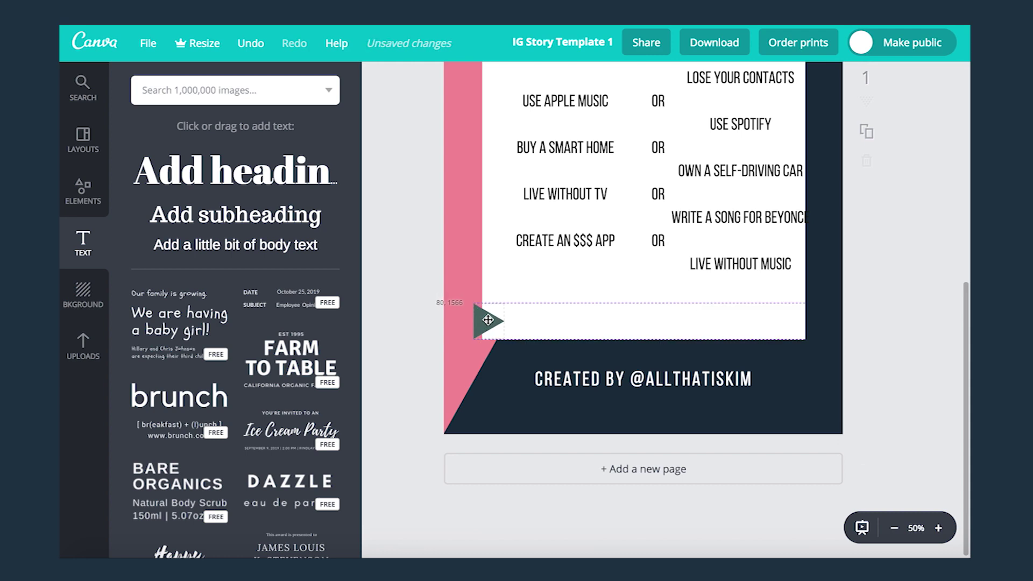
Move both lists and the "OR" column up in the white box, shifting the first list and "OR" left and realigning their tops.
{"action": "scroll", "coordinate": [505, 320], "scroll_direction": "up", "scroll_amount": 6}
{"action": "left_click", "coordinate": [531, 321]}
{"action": "scroll", "coordinate": [574, 149], "scroll_direction": "up", "scroll_amount": 1}
{"action": "left_click_drag", "start_coordinate": [577, 198], "coordinate": [566, 163]}
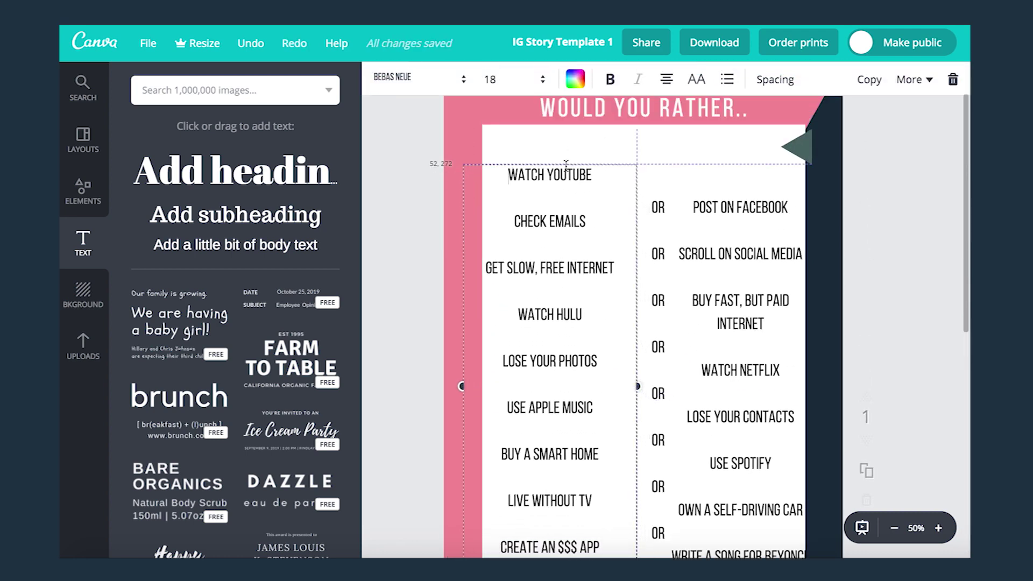
{"action": "left_click_drag", "start_coordinate": [660, 198], "coordinate": [647, 165]}
{"action": "left_click_drag", "start_coordinate": [733, 173], "coordinate": [744, 166]}
{"action": "scroll", "coordinate": [746, 389], "scroll_direction": "down", "scroll_amount": 1}
{"action": "scroll", "coordinate": [747, 389], "scroll_direction": "up", "scroll_amount": 1}
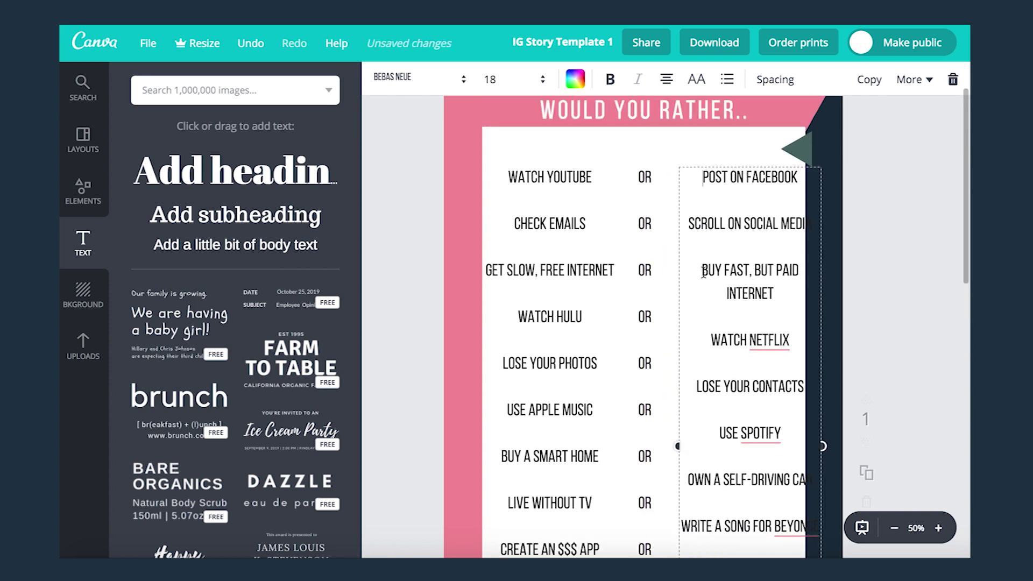
Left-align the text of the second list and right-align the text of the first list.
{"action": "left_click", "coordinate": [666, 79]}
{"action": "left_click", "coordinate": [669, 123]}
{"action": "left_click", "coordinate": [592, 176]}
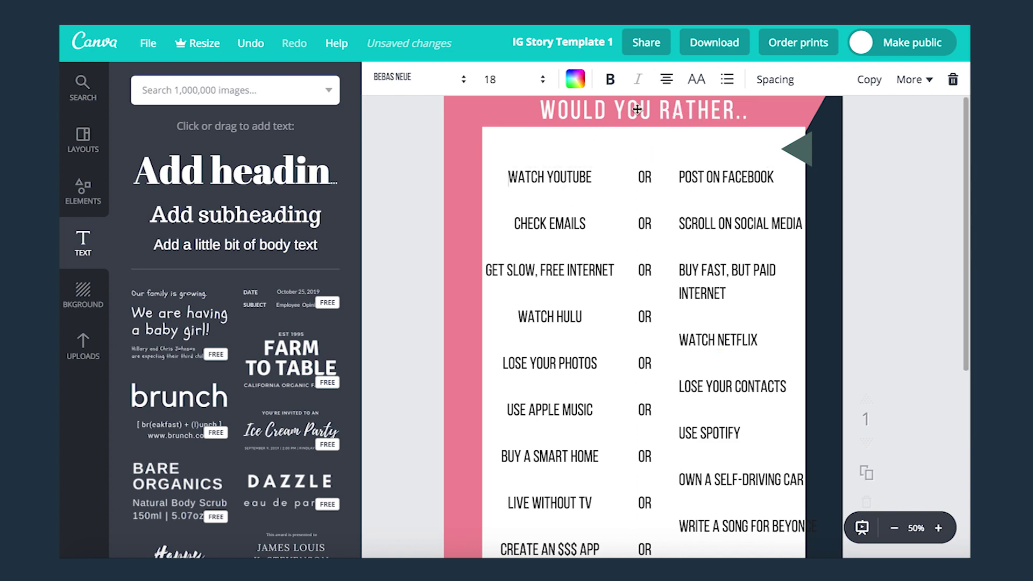
{"action": "left_click", "coordinate": [666, 80]}
{"action": "left_click", "coordinate": [725, 123]}
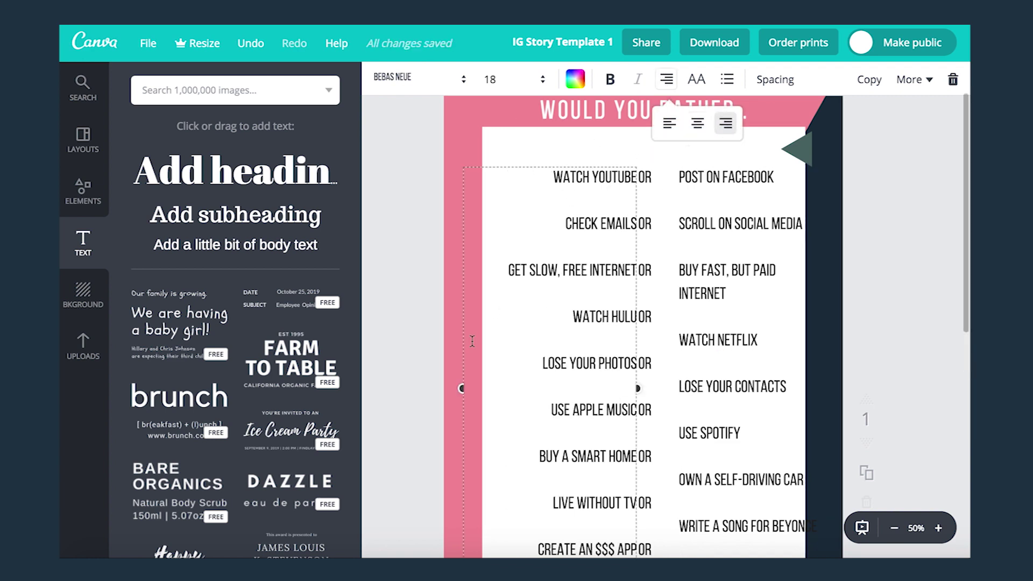
Narrow the first list's text box from its outer side and move it left, clear of the "OR" column.
{"action": "left_click_drag", "start_coordinate": [460, 389], "coordinate": [501, 388]}
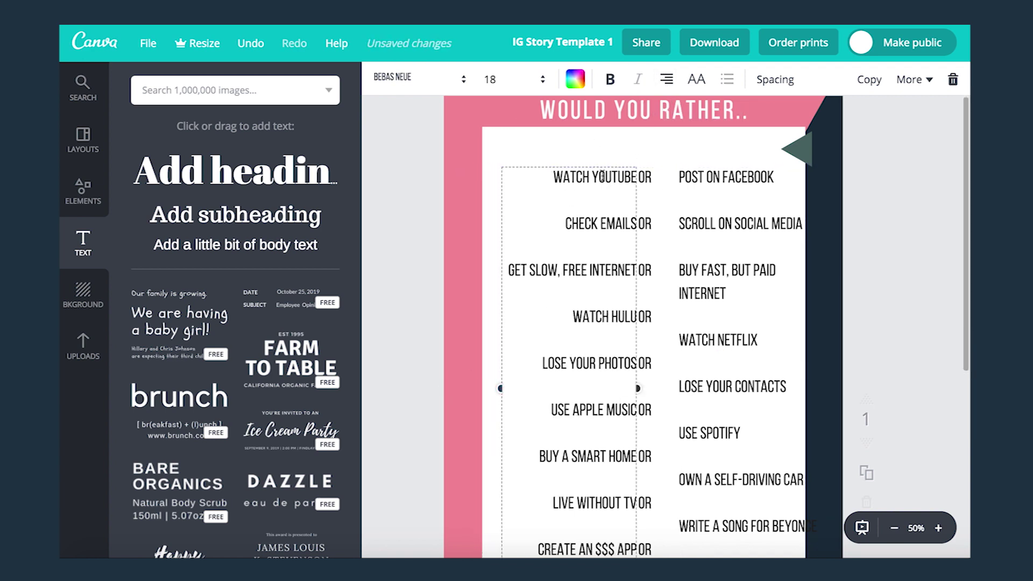
{"action": "mouse_move", "coordinate": [598, 166]}
{"action": "left_mouse_down"}
{"action": "mouse_move", "coordinate": [572, 167]}
{"action": "mouse_move", "coordinate": [583, 164]}
{"action": "left_mouse_up"}
{"action": "scroll", "coordinate": [620, 240], "scroll_direction": "down", "scroll_amount": 3}
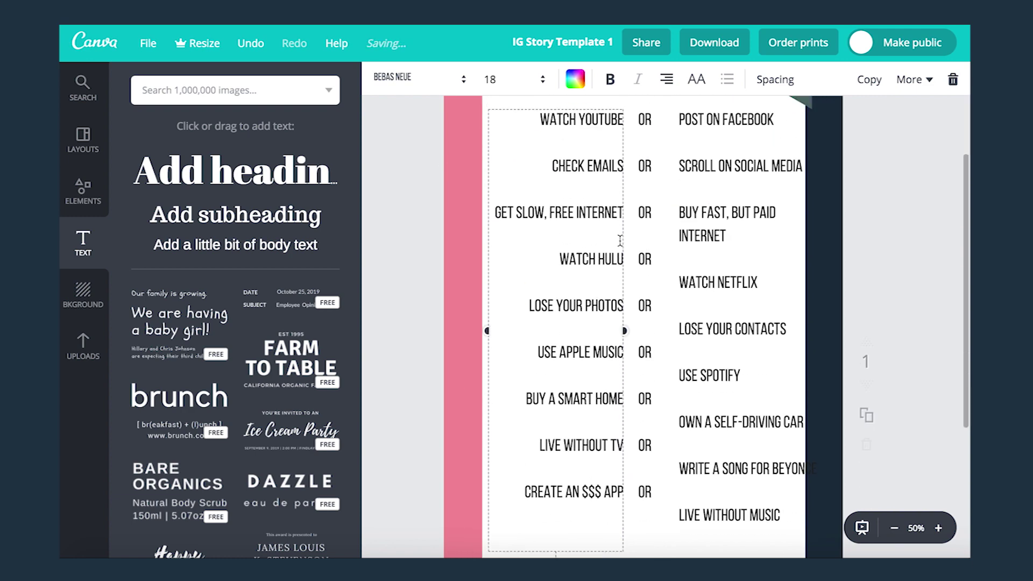
Widen the second list's text box and shorten its third entry to "BUY FAST, PAID INTERNET".
{"action": "scroll", "coordinate": [620, 239], "scroll_direction": "up", "scroll_amount": 2}
{"action": "left_click", "coordinate": [714, 198]}
{"action": "key", "text": "ctrl+z"}
{"action": "left_click", "coordinate": [710, 145]}
{"action": "scroll", "coordinate": [710, 161], "scroll_direction": "down", "scroll_amount": 3}
{"action": "scroll", "coordinate": [710, 194], "scroll_direction": "up", "scroll_amount": 2}
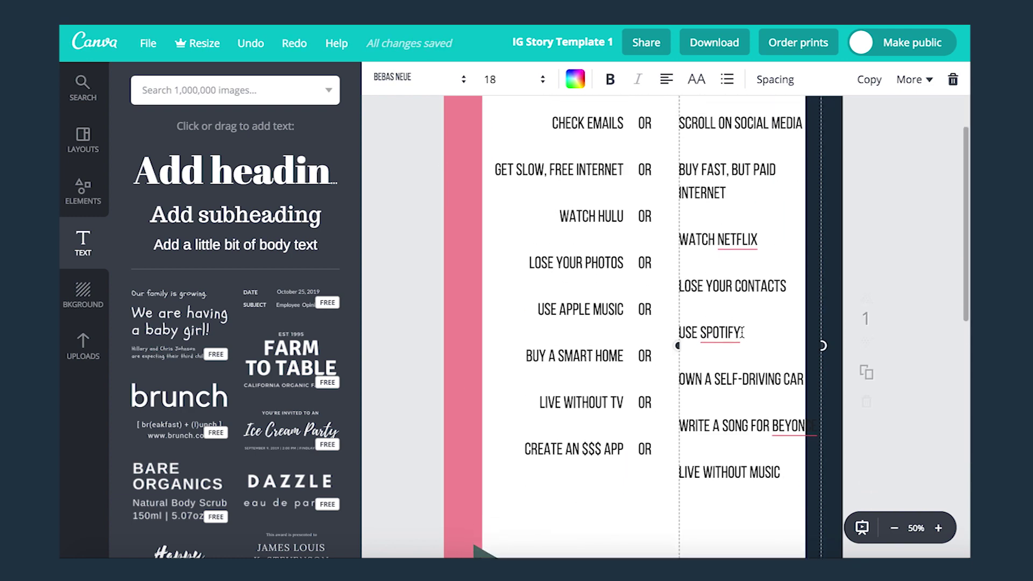
{"action": "mouse_move", "coordinate": [730, 331]}
{"action": "scroll", "coordinate": [730, 330], "scroll_direction": "up", "scroll_amount": 1}
{"action": "left_click_drag", "start_coordinate": [835, 387], "coordinate": [853, 386]}
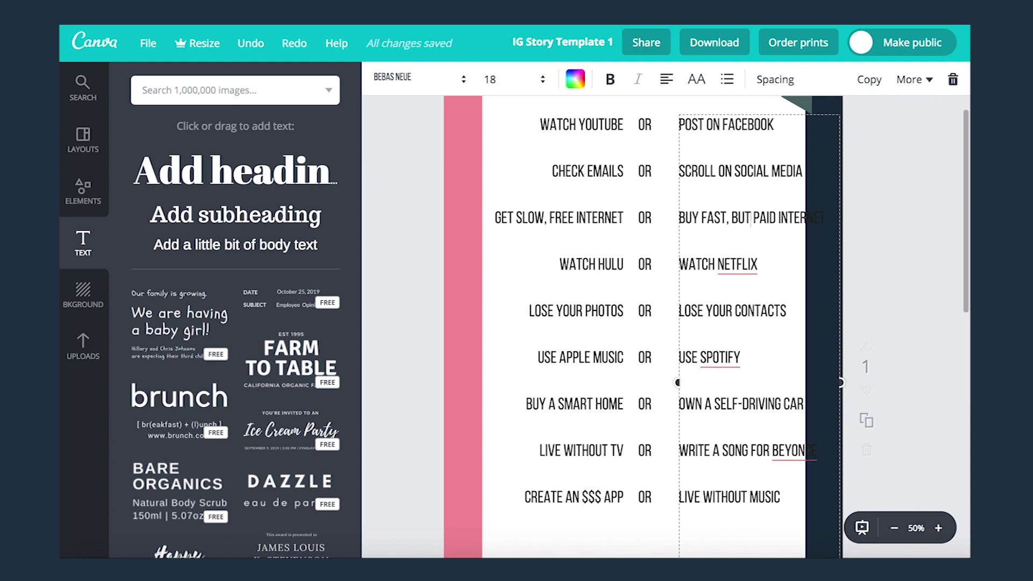
{"action": "scroll", "coordinate": [724, 300], "scroll_direction": "up", "scroll_amount": 2}
Nudge the first list slightly further left and narrow the "OR" column's text box.
{"action": "left_click", "coordinate": [586, 162]}
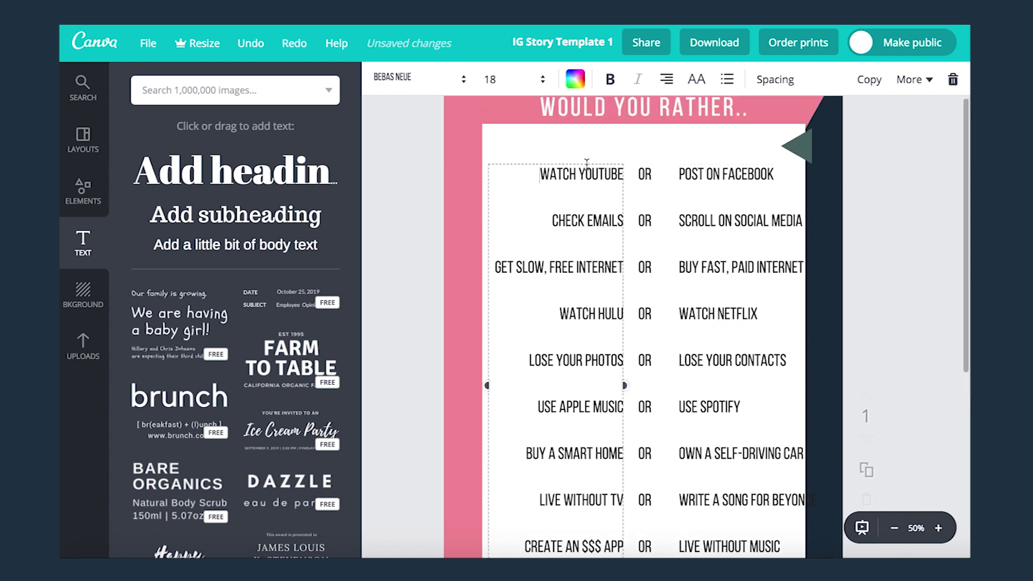
{"action": "left_click_drag", "start_coordinate": [592, 162], "coordinate": [585, 162]}
{"action": "left_click", "coordinate": [651, 165]}
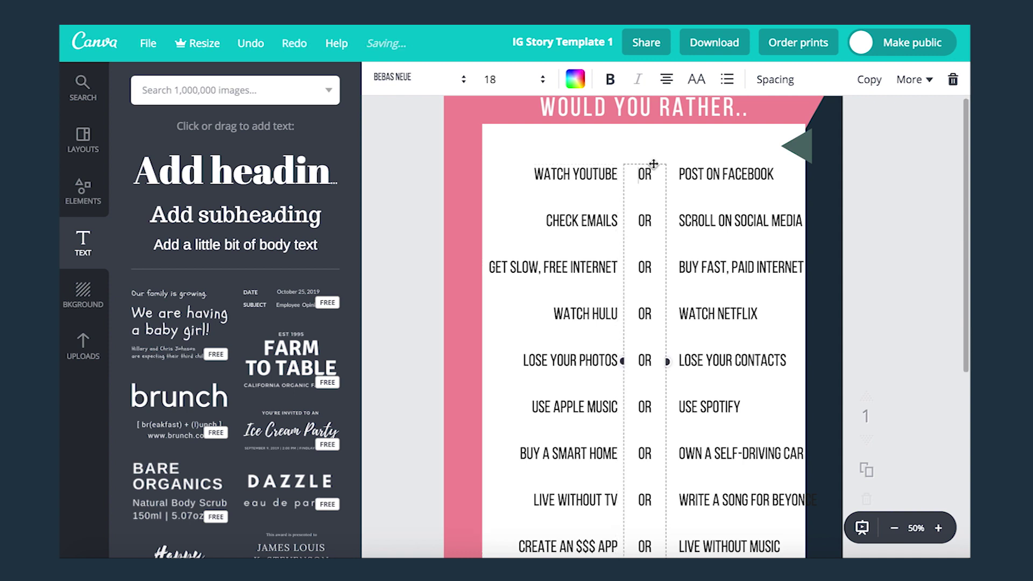
{"action": "left_click_drag", "start_coordinate": [667, 361], "coordinate": [656, 362]}
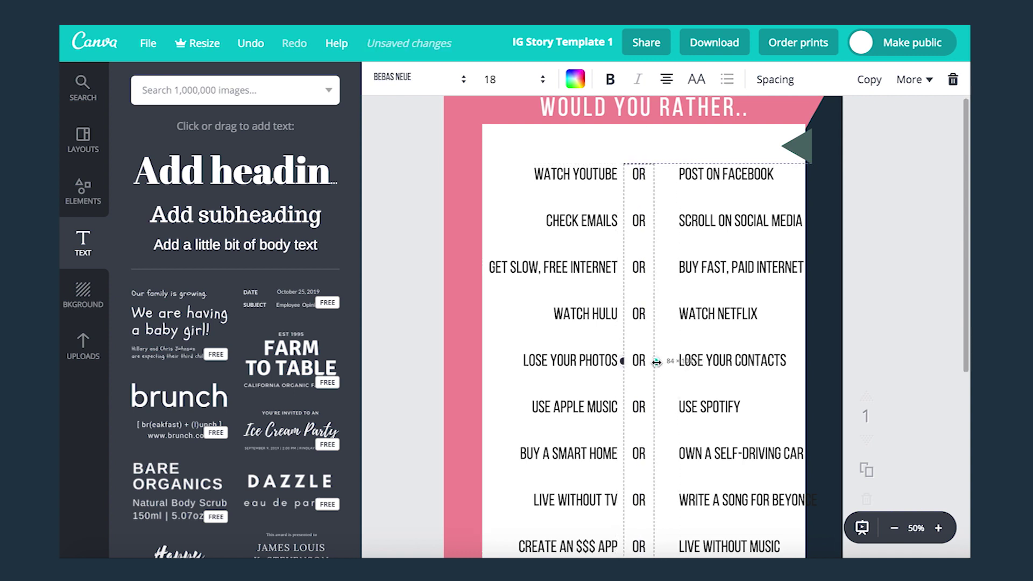
Nudge the "OR" column right, then move the second list closer to it and narrow that list's text box.
{"action": "left_click", "coordinate": [680, 272]}
{"action": "left_click_drag", "start_coordinate": [642, 169], "coordinate": [694, 168]}
{"action": "scroll", "coordinate": [795, 326], "scroll_direction": "down", "scroll_amount": 2}
{"action": "left_click_drag", "start_coordinate": [833, 333], "coordinate": [813, 333]}
{"action": "scroll", "coordinate": [812, 333], "scroll_direction": "up", "scroll_amount": 1}
{"action": "scroll", "coordinate": [813, 344], "scroll_direction": "up", "scroll_amount": 2}
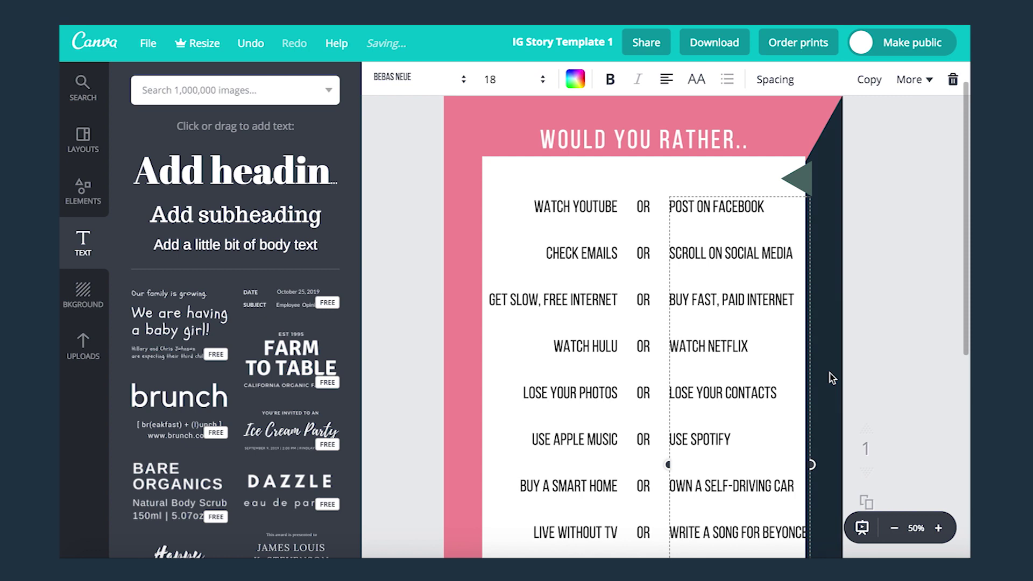
Zoom out to 25% and move the lists and "OR" column lower inside the white box, bringing the second list closer to "OR".
{"action": "scroll", "coordinate": [830, 375], "scroll_direction": "down", "scroll_amount": 5}
{"action": "scroll", "coordinate": [629, 476], "scroll_direction": "up", "scroll_amount": 1}
{"action": "left_click", "coordinate": [893, 530]}
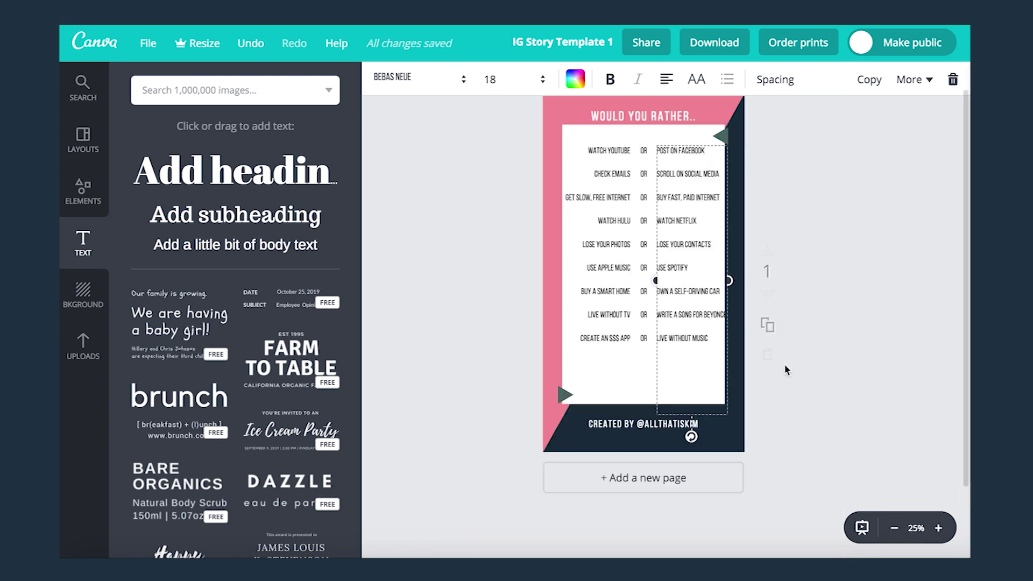
{"action": "scroll", "coordinate": [785, 379], "scroll_direction": "up", "scroll_amount": 1}
{"action": "left_click_drag", "start_coordinate": [615, 175], "coordinate": [680, 182]}
{"action": "left_click", "coordinate": [720, 270]}
Stretch the white box wider on both sides to give the lists more margin.
{"action": "left_click", "coordinate": [626, 402]}
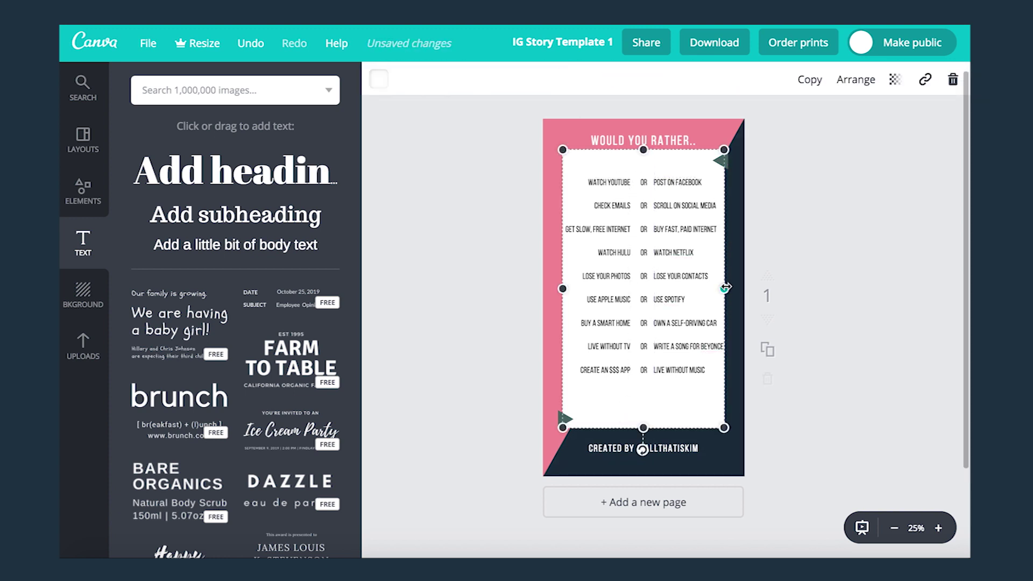
{"action": "left_click_drag", "start_coordinate": [725, 288], "coordinate": [733, 286]}
{"action": "left_click_drag", "start_coordinate": [563, 290], "coordinate": [557, 289]}
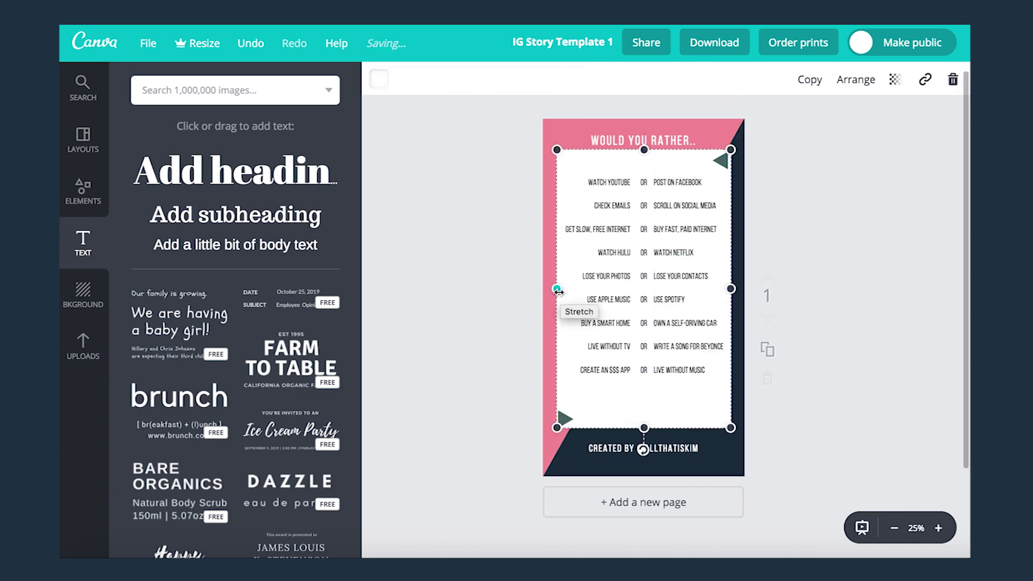
Move the lower green triangle onto the white box's lower left corner.
{"action": "left_click", "coordinate": [553, 442]}
{"action": "left_click", "coordinate": [582, 421]}
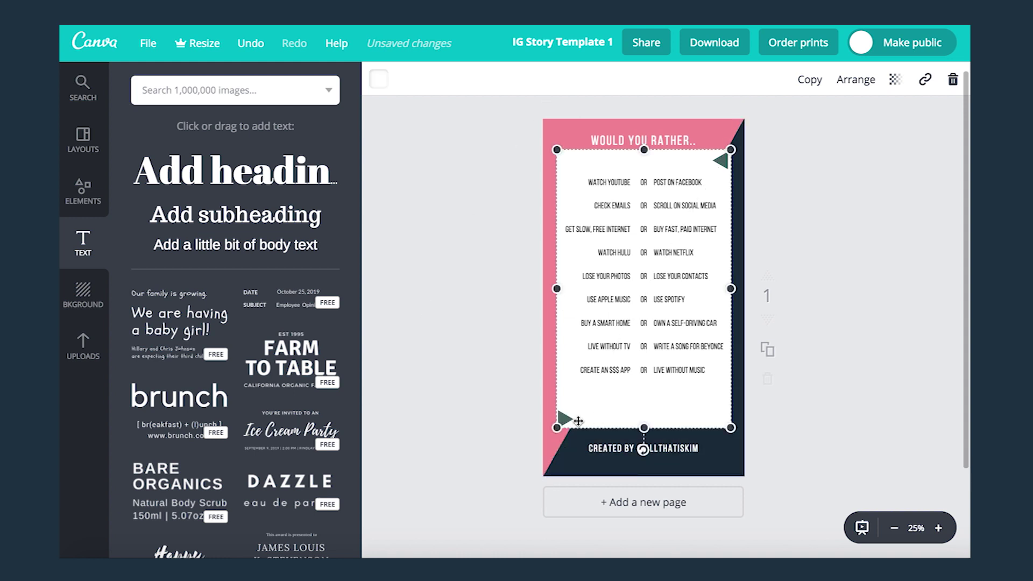
{"action": "left_click_drag", "start_coordinate": [569, 413], "coordinate": [544, 431]}
{"action": "left_click", "coordinate": [590, 422]}
{"action": "left_click", "coordinate": [563, 431]}
{"action": "left_click", "coordinate": [552, 435]}
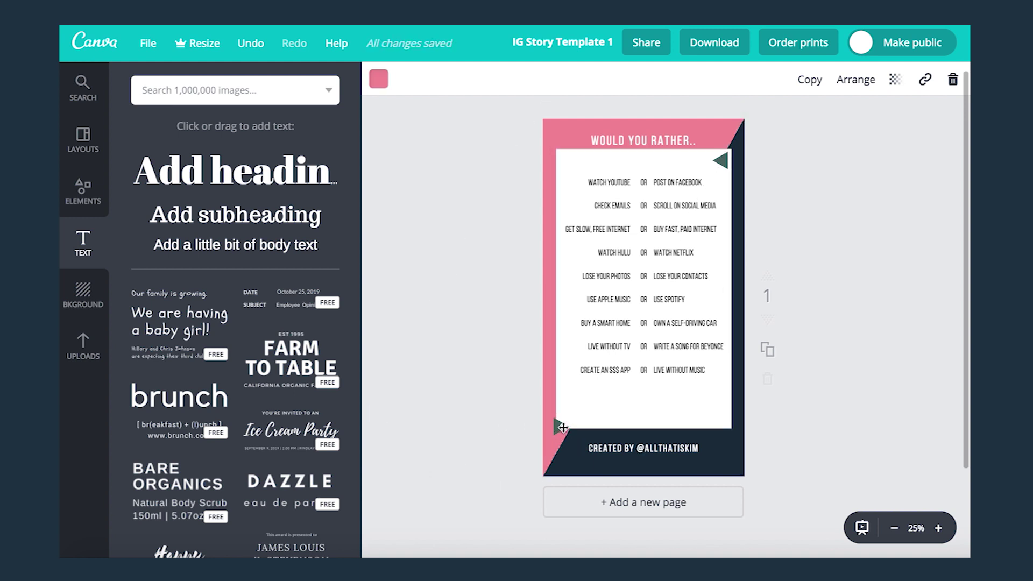
Lower the heading above the shortened white box and rearranged lists, and delete the upper green triangle.
{"action": "left_click_drag", "start_coordinate": [611, 230], "coordinate": [678, 230]}
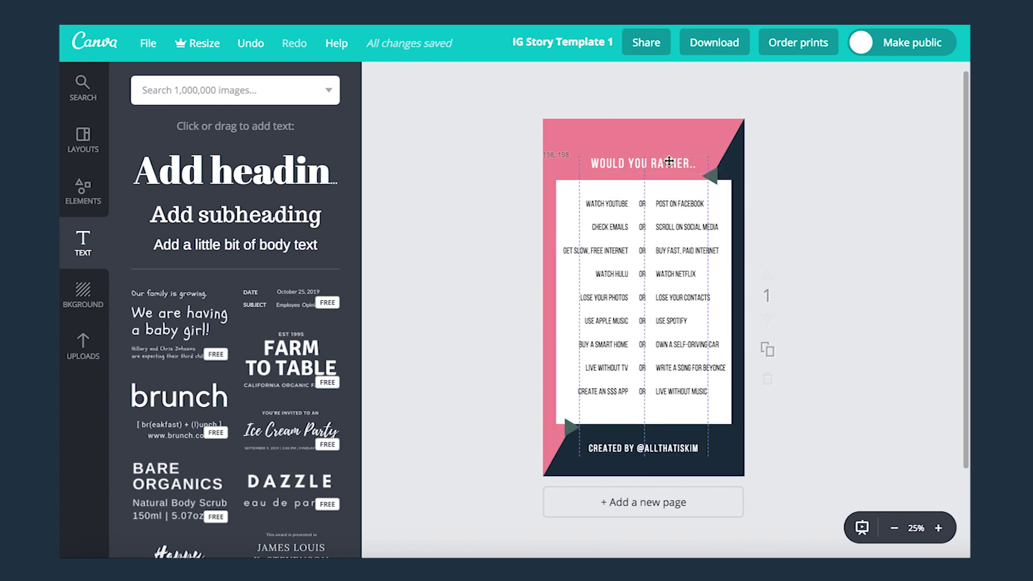
{"action": "left_click_drag", "start_coordinate": [668, 163], "coordinate": [669, 164]}
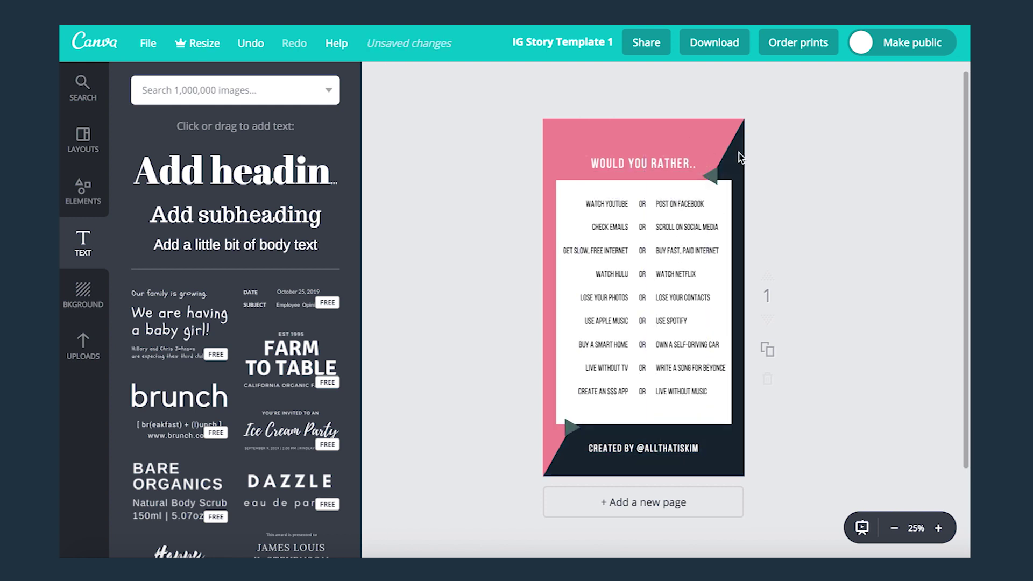
{"action": "left_click", "coordinate": [716, 176]}
{"action": "key", "text": "Delete"}
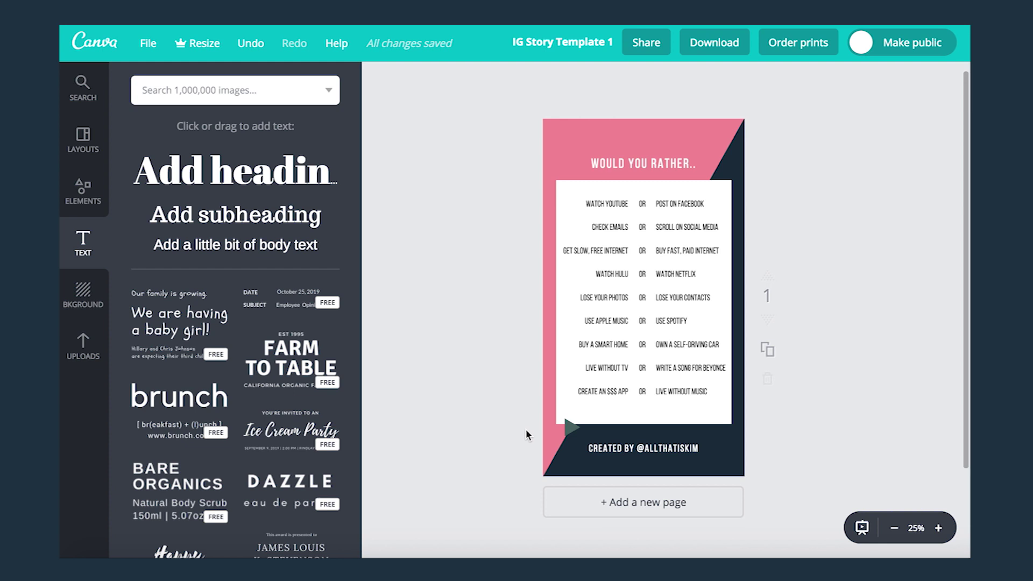
{"action": "left_click", "coordinate": [558, 198]}
{"action": "left_click", "coordinate": [380, 81]}
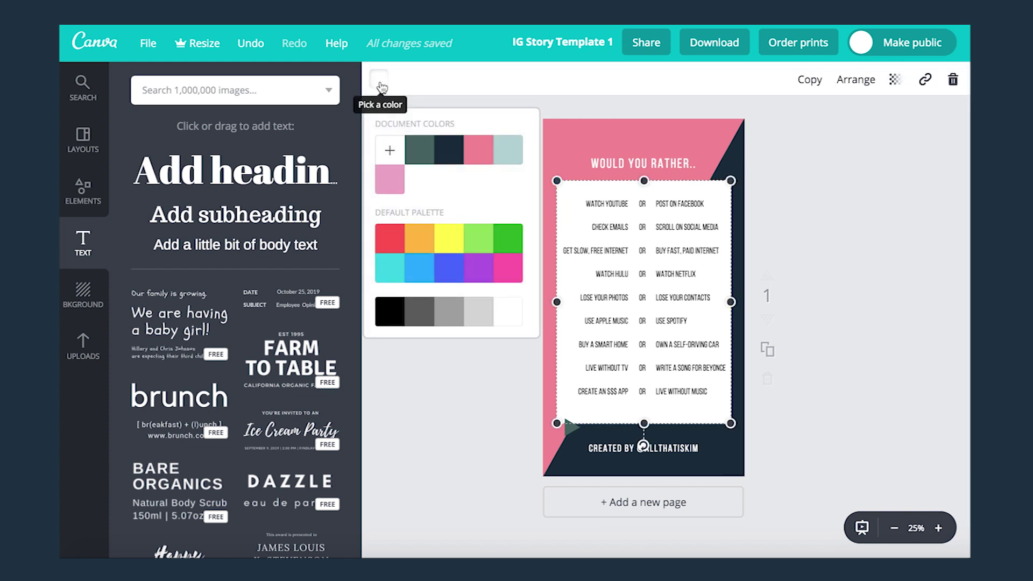
{"action": "left_click", "coordinate": [718, 184]}
{"action": "left_click", "coordinate": [895, 79]}
{"action": "left_click", "coordinate": [685, 190]}
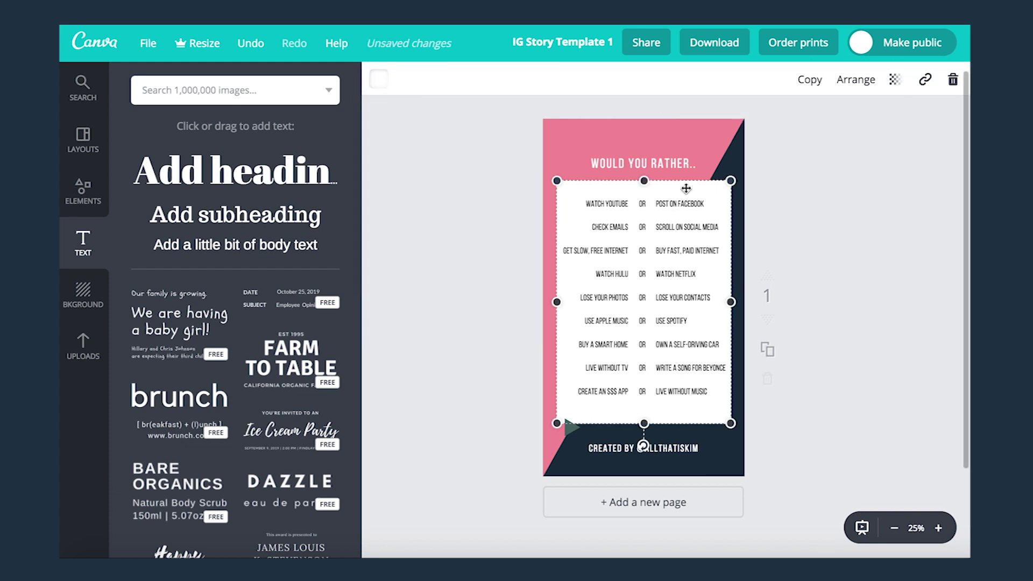
{"action": "left_click", "coordinate": [573, 428]}
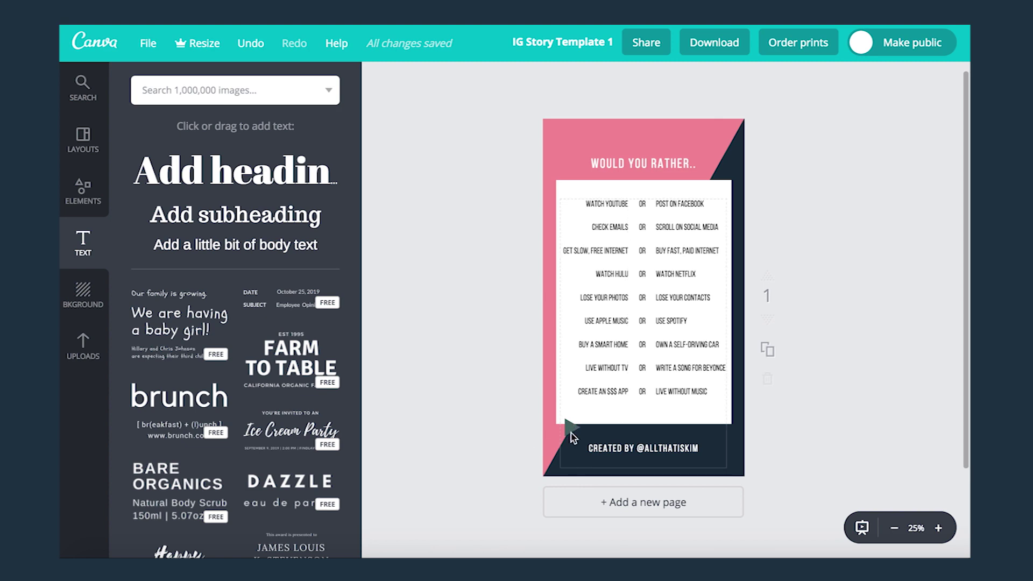
In the first list, replace "LIVE WITHOUT TV" with "CREATE A $$$ APP" and the last entry with "LIVE WITHOUT TV".
{"action": "scroll", "coordinate": [569, 433], "scroll_direction": "up", "scroll_amount": 2}
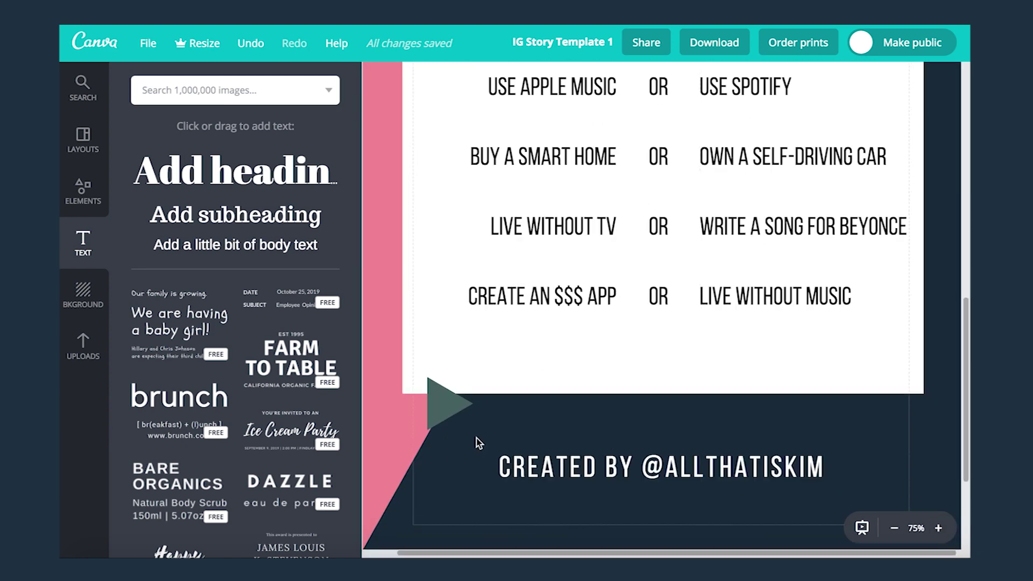
{"action": "scroll", "coordinate": [788, 513], "scroll_direction": "down", "scroll_amount": 3}
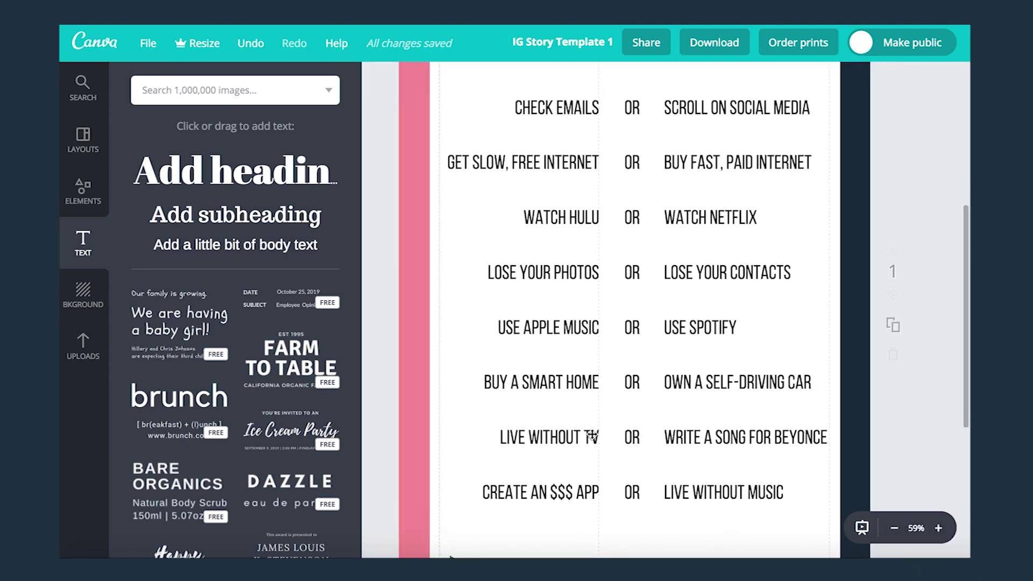
{"action": "scroll", "coordinate": [775, 388], "scroll_direction": "up", "scroll_amount": 2}
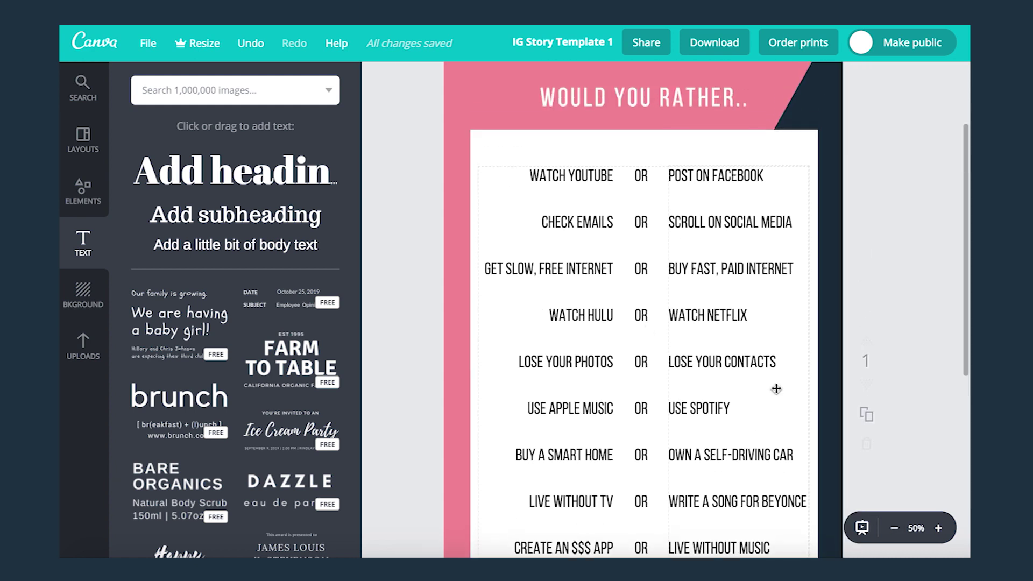
{"action": "left_click", "coordinate": [534, 269]}
{"action": "scroll", "coordinate": [627, 312], "scroll_direction": "down", "scroll_amount": 2}
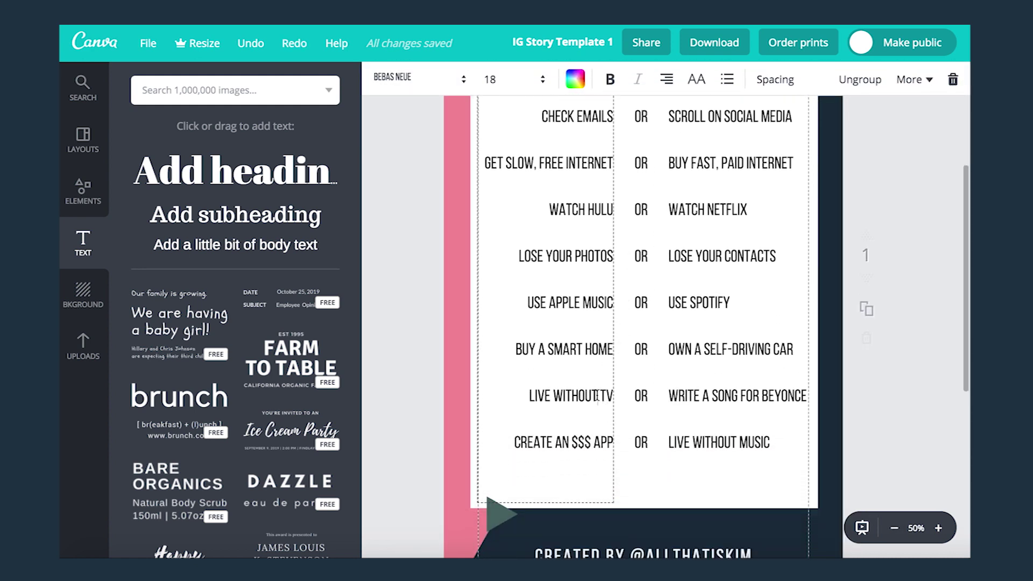
{"action": "left_click_drag", "start_coordinate": [612, 396], "coordinate": [525, 396]}
{"action": "type", "text": "CREATE A"}
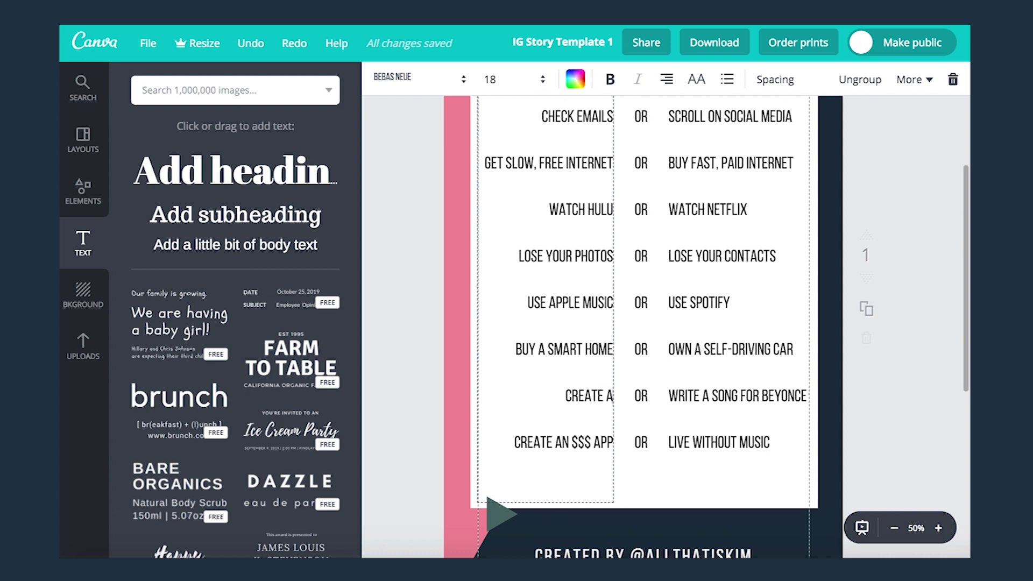
{"action": "type", "text": " $$$ APP"}
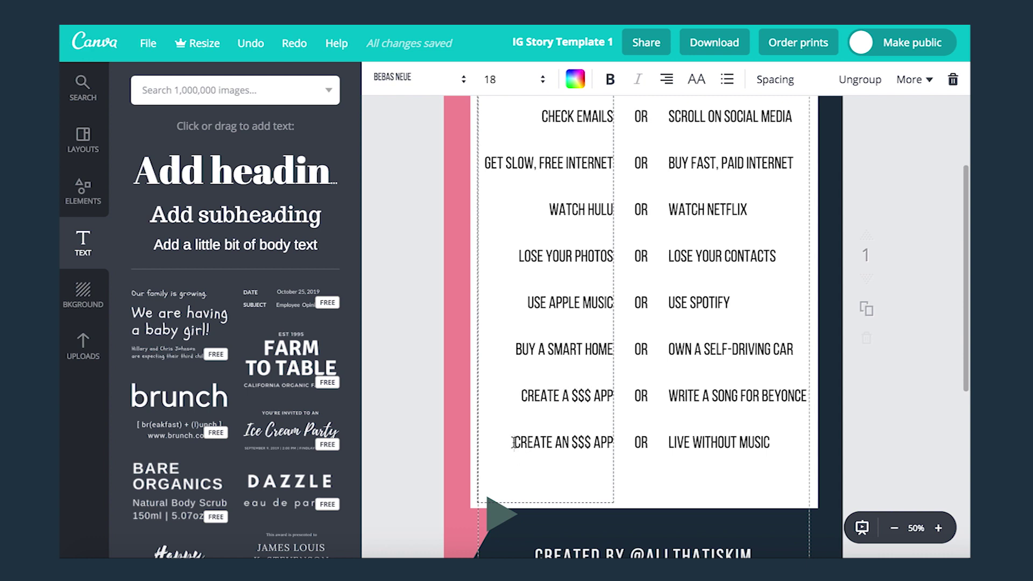
{"action": "left_click_drag", "start_coordinate": [514, 443], "coordinate": [601, 449]}
{"action": "type", "text": "LIVE WITHOUT TB"}
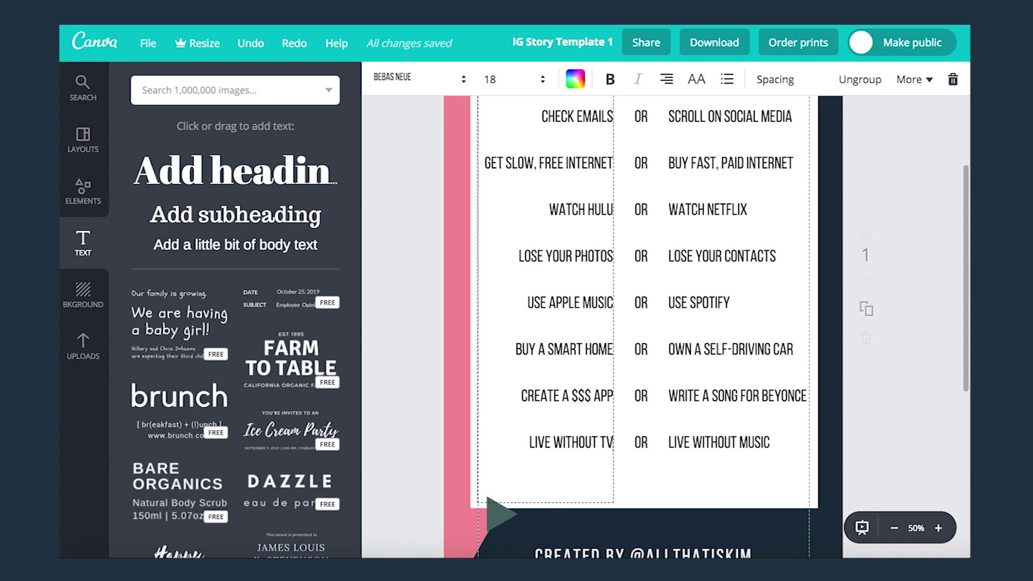
Shorten the third pair of options to "SLOW/FREE INTERNET" and "FAST/PAID INTERNET".
{"action": "scroll", "coordinate": [886, 440], "scroll_direction": "up", "scroll_amount": 3}
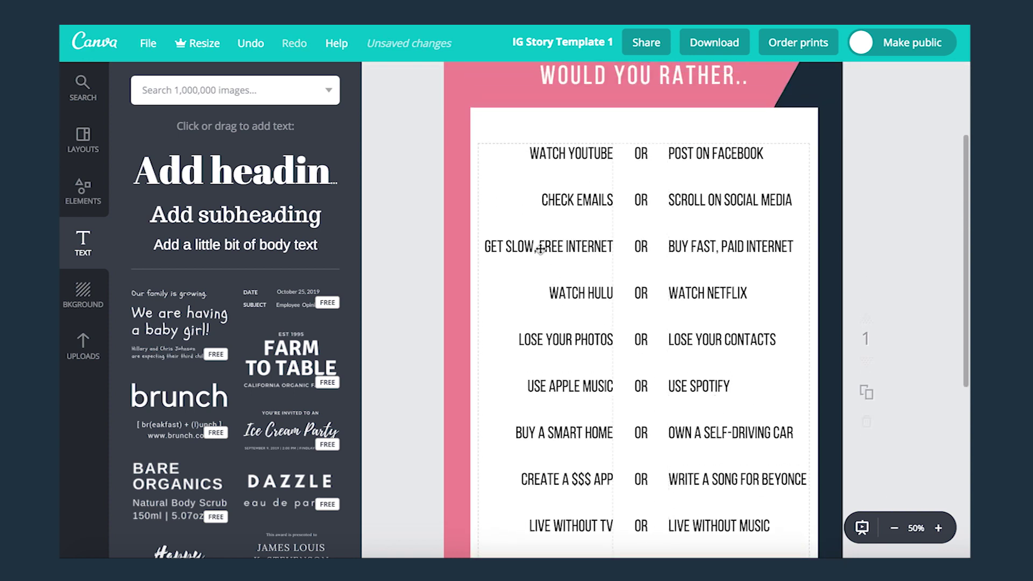
{"action": "left_click", "coordinate": [537, 248]}
{"action": "key", "text": "BackSpace"}
{"action": "type", "text": "/"}
{"action": "double_click", "coordinate": [731, 247]}
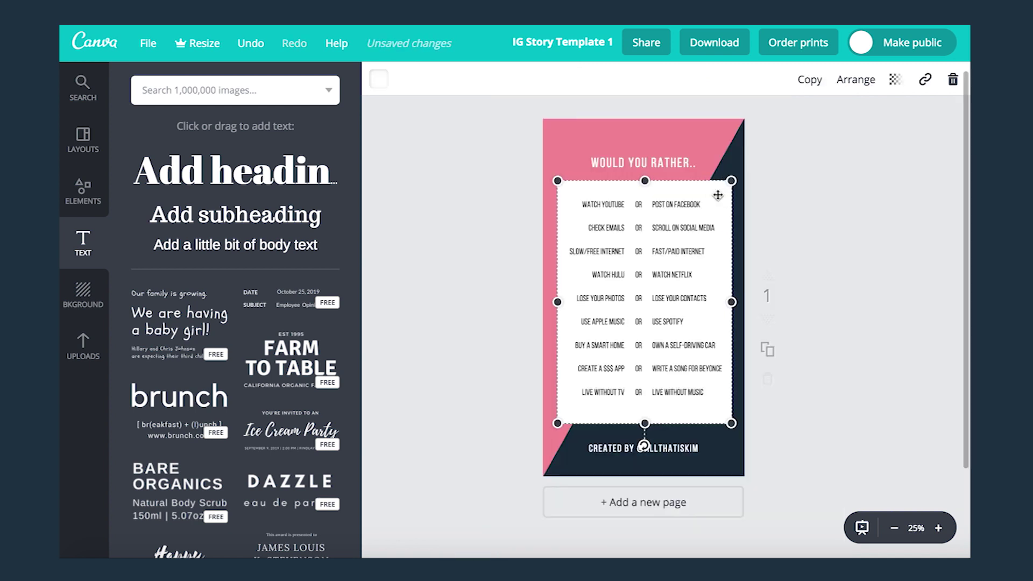
{"action": "left_click", "coordinate": [831, 201]}
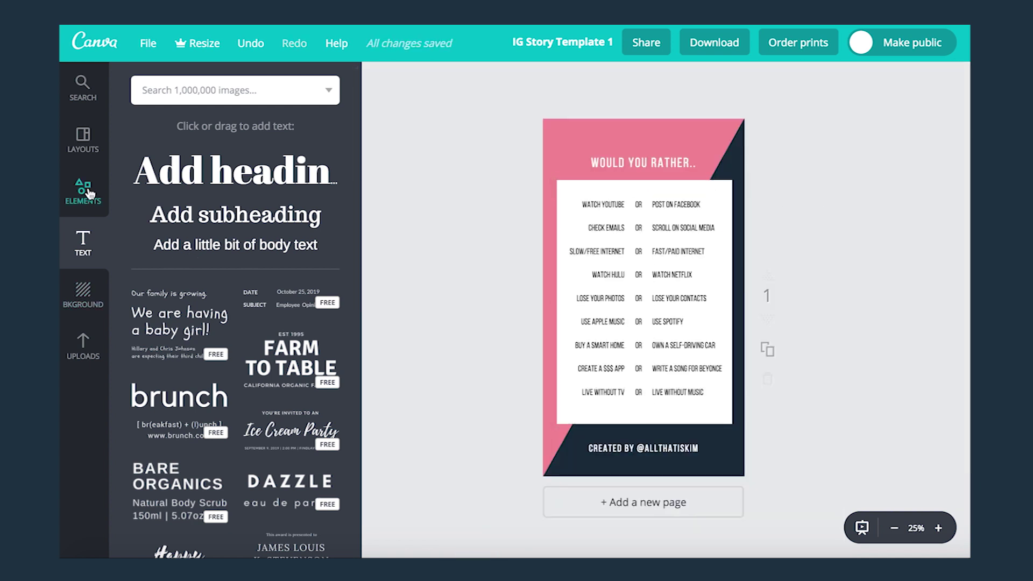
Recolor the first list's text with the dark navy document color.
{"action": "left_click", "coordinate": [619, 272]}
{"action": "left_click", "coordinate": [575, 79]}
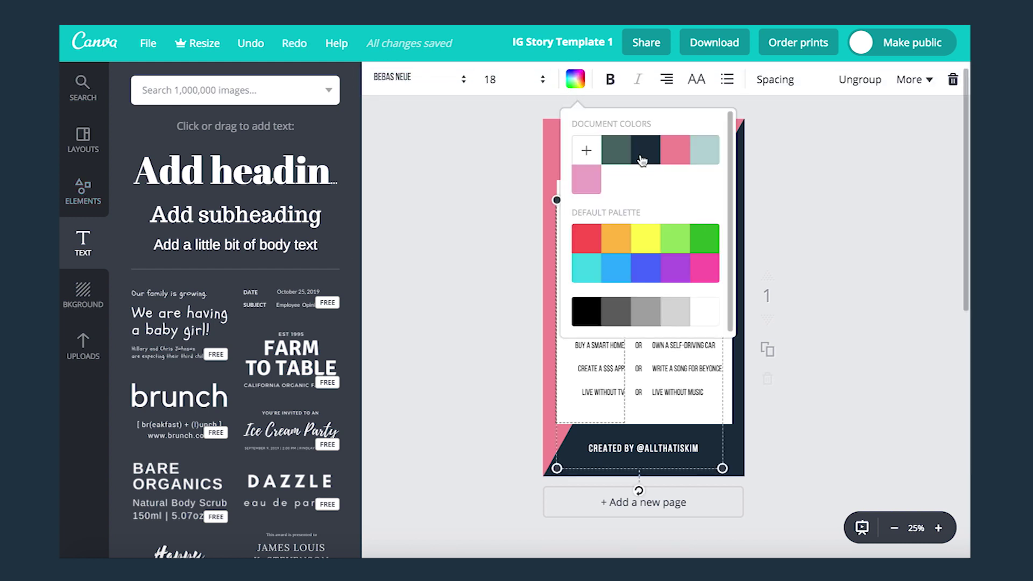
{"action": "left_click", "coordinate": [642, 157]}
{"action": "left_click", "coordinate": [870, 234]}
{"action": "left_click", "coordinate": [870, 235]}
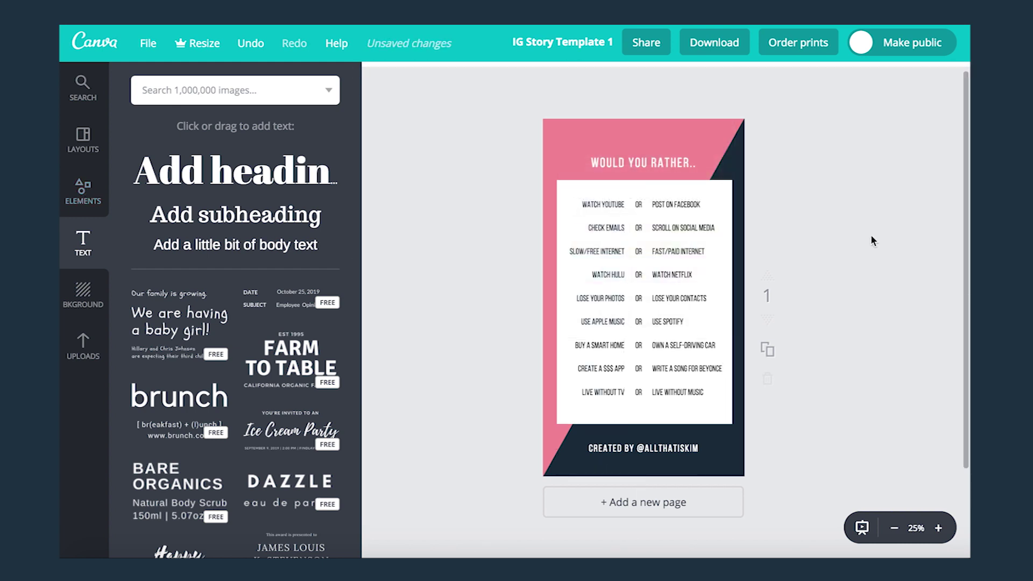
Find the plain square outline among the shape elements and add it to the story.
{"action": "left_click", "coordinate": [83, 189]}
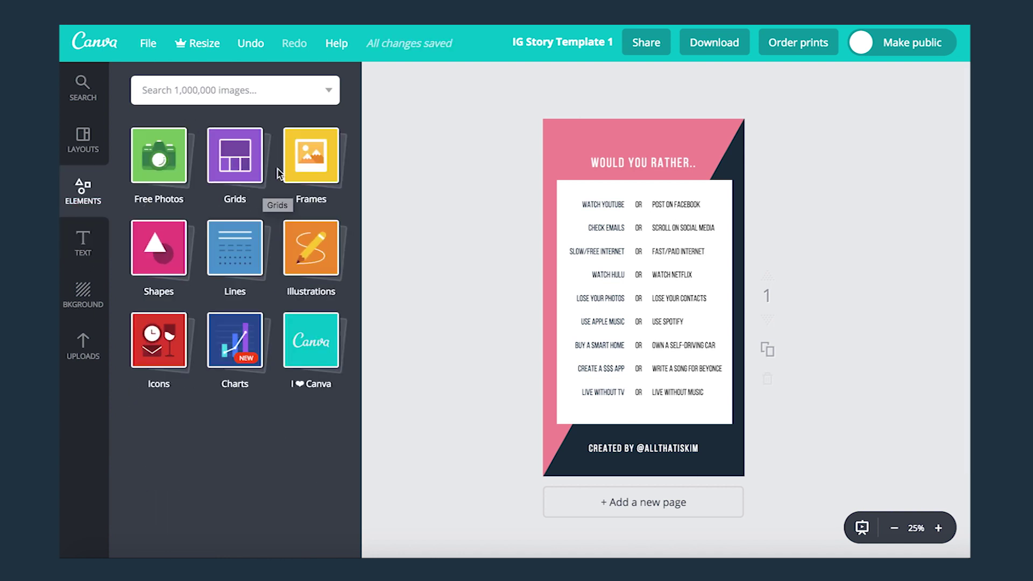
{"action": "left_click", "coordinate": [316, 158]}
{"action": "scroll", "coordinate": [276, 209], "scroll_direction": "down", "scroll_amount": 1}
{"action": "scroll", "coordinate": [276, 209], "scroll_direction": "up", "scroll_amount": 1}
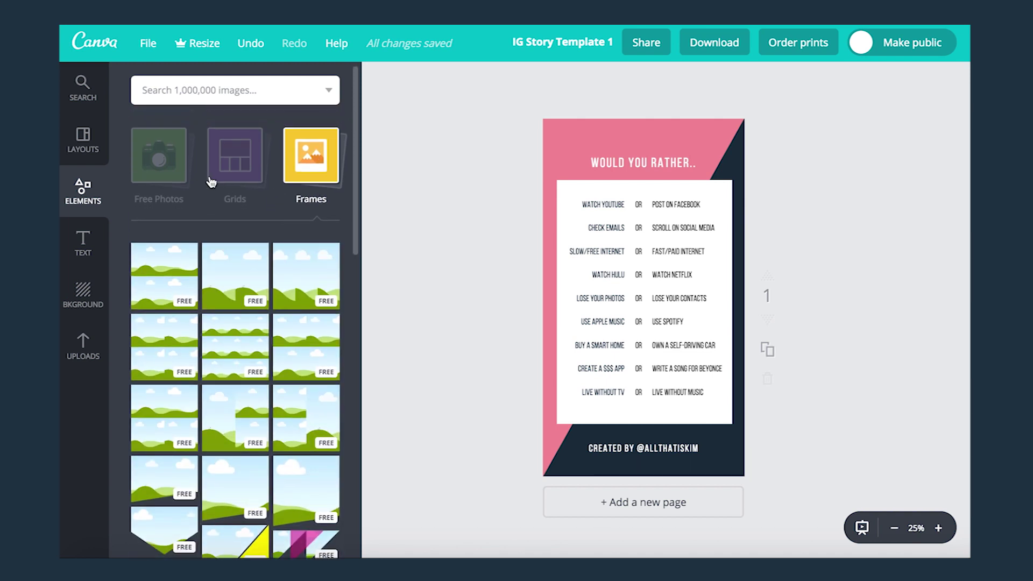
{"action": "left_click", "coordinate": [210, 179]}
{"action": "left_click", "coordinate": [159, 248]}
{"action": "scroll", "coordinate": [231, 307], "scroll_direction": "down", "scroll_amount": 1}
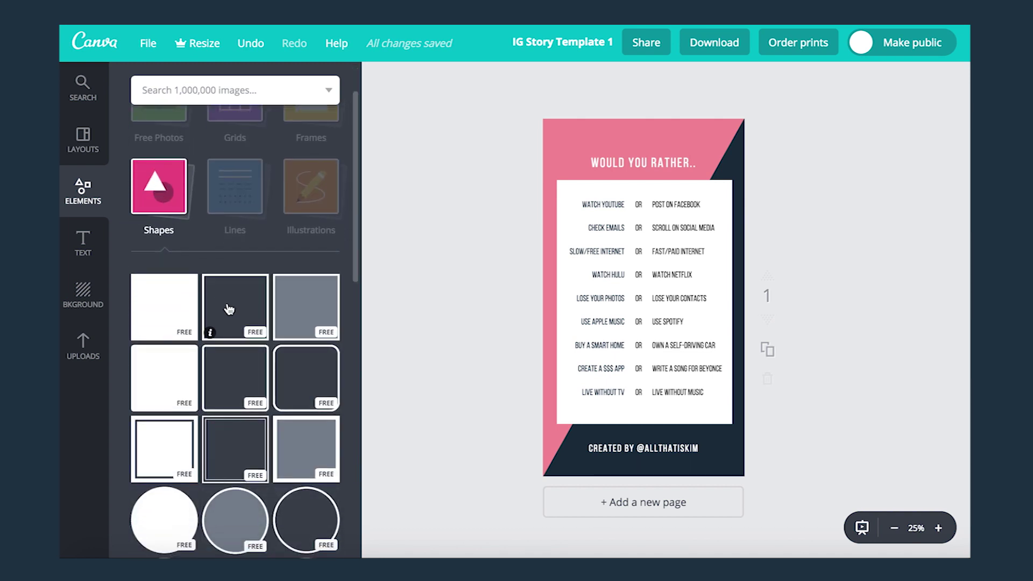
{"action": "left_click", "coordinate": [229, 308]}
Stretch and narrow the square outline so that all four sides line up with the white box's edges.
{"action": "left_click_drag", "start_coordinate": [644, 203], "coordinate": [644, 179]}
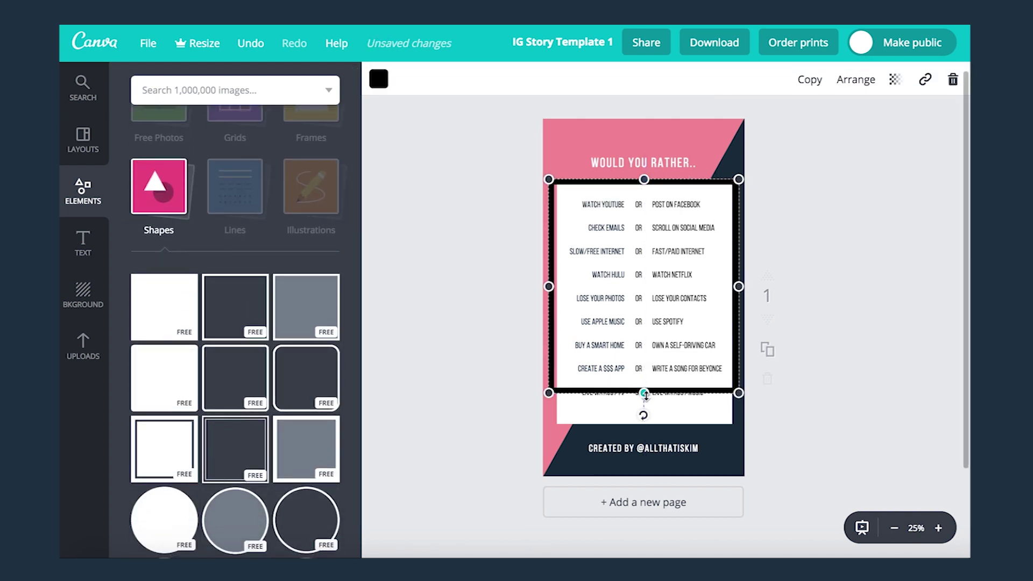
{"action": "left_click_drag", "start_coordinate": [643, 393], "coordinate": [644, 424]}
{"action": "left_click_drag", "start_coordinate": [548, 300], "coordinate": [557, 302]}
{"action": "left_click_drag", "start_coordinate": [738, 302], "coordinate": [732, 303]}
Recolor the outline around the white box with the dark green document color.
{"action": "left_click", "coordinate": [378, 79]}
{"action": "left_click", "coordinate": [434, 153]}
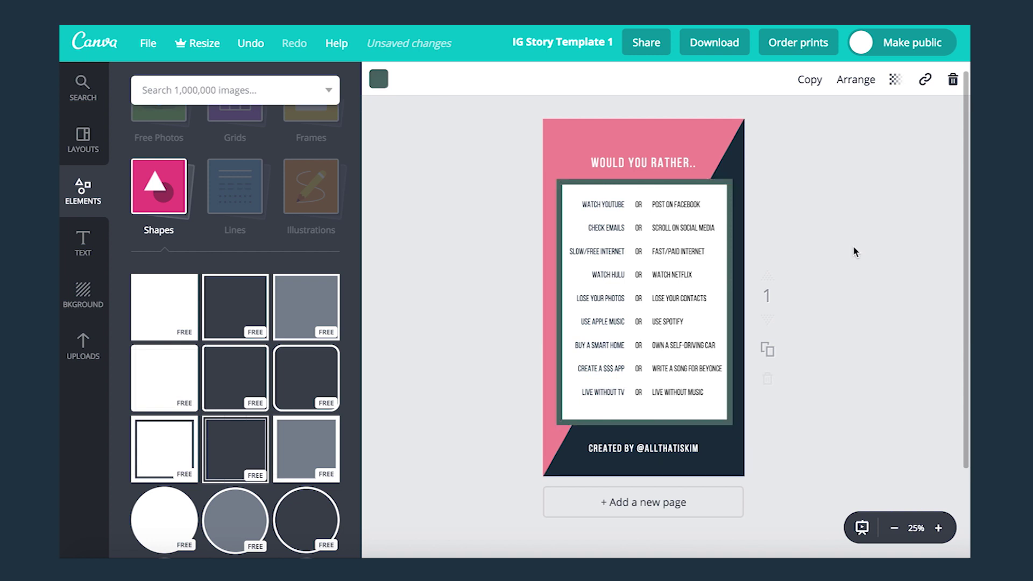
{"action": "left_click", "coordinate": [853, 245]}
Nudge the "WOULD YOU RATHER.." heading very slightly to the right.
{"action": "scroll", "coordinate": [854, 251], "scroll_direction": "up", "scroll_amount": 1}
{"action": "scroll", "coordinate": [854, 246], "scroll_direction": "down", "scroll_amount": 1}
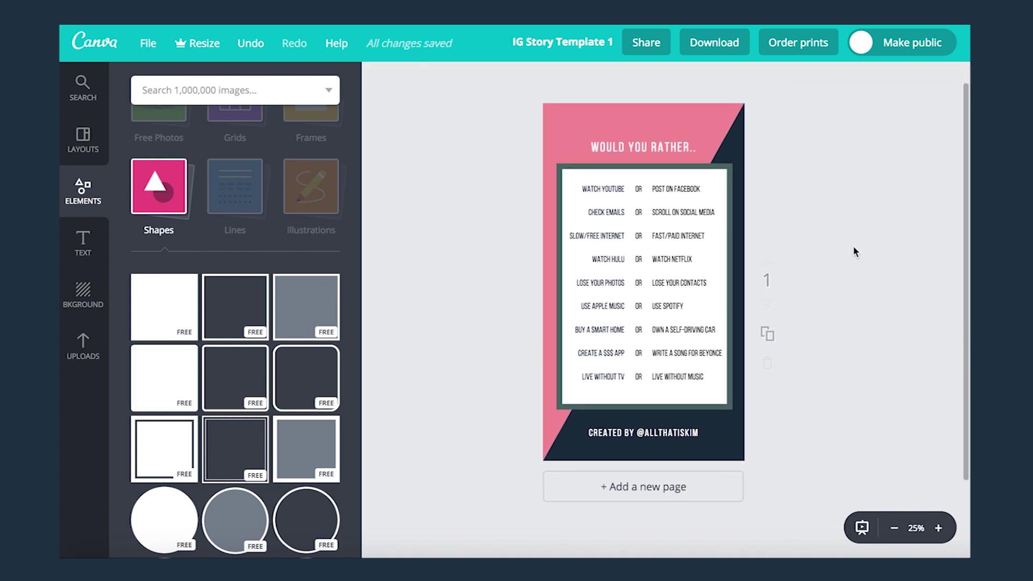
{"action": "scroll", "coordinate": [854, 246], "scroll_direction": "up", "scroll_amount": 1}
{"action": "left_click_drag", "start_coordinate": [686, 174], "coordinate": [687, 174]}
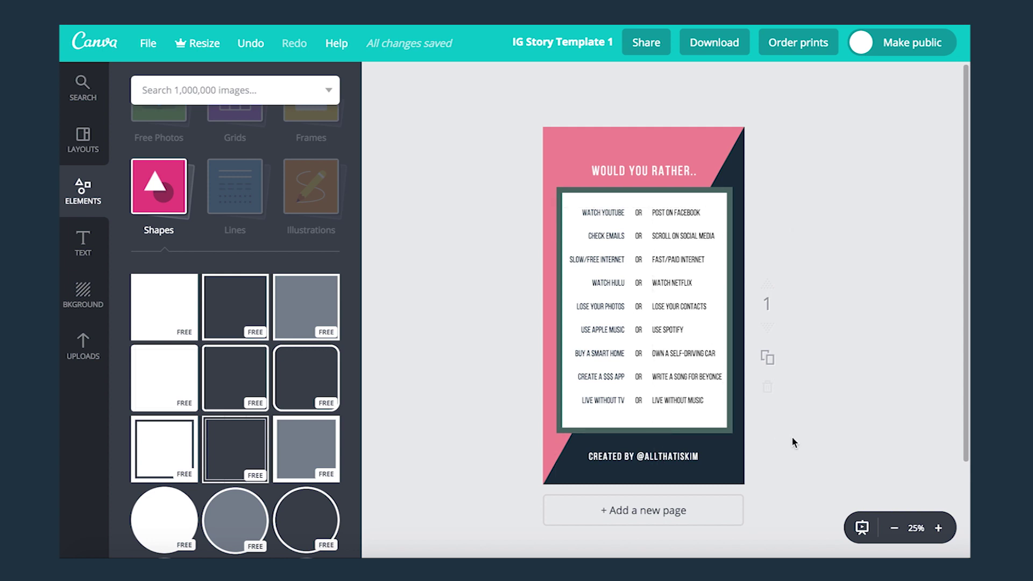
Download the finished story design as a PNG file.
{"action": "left_click", "coordinate": [713, 42]}
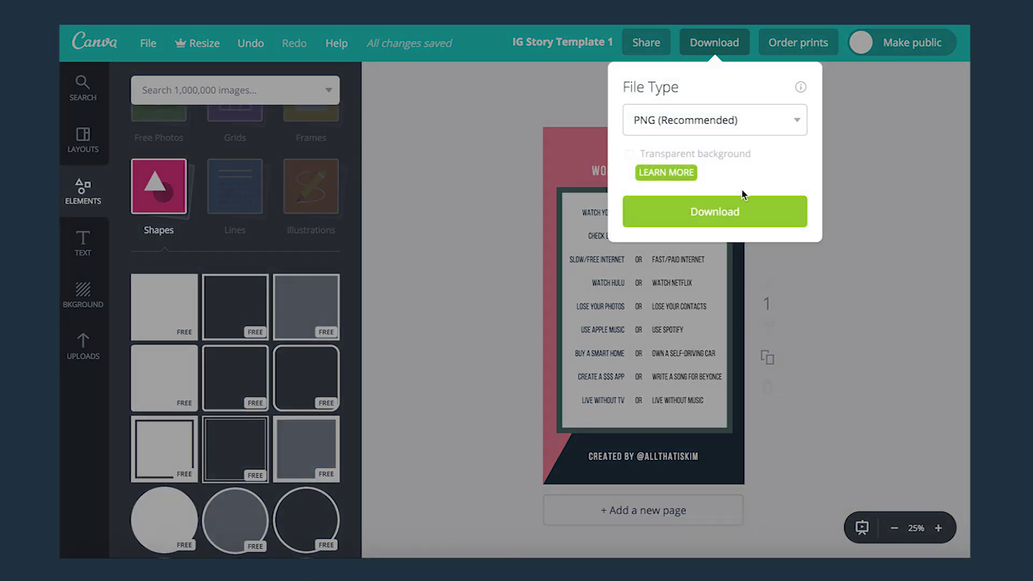
{"action": "left_click", "coordinate": [734, 215]}
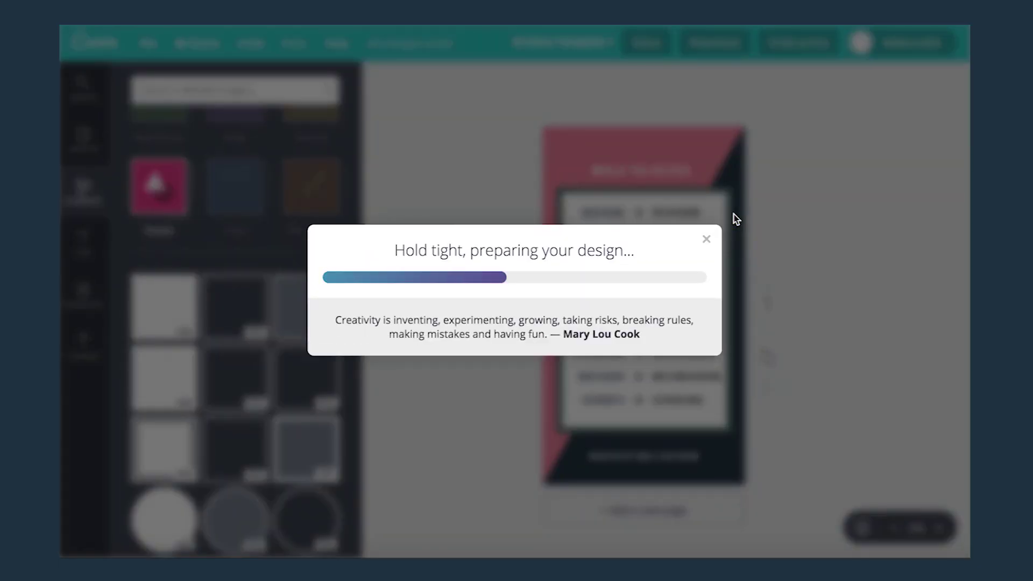